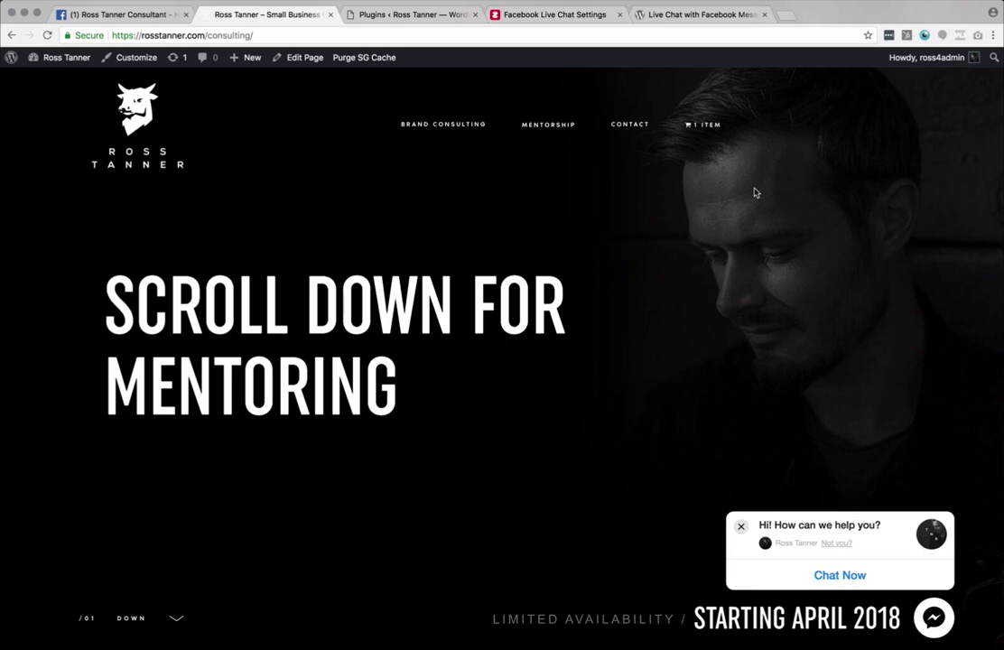
Step: Try the live site's chat, then download fb-messenger-live-chat.zip from the plugin's WordPress.org page
left_click(854, 576)
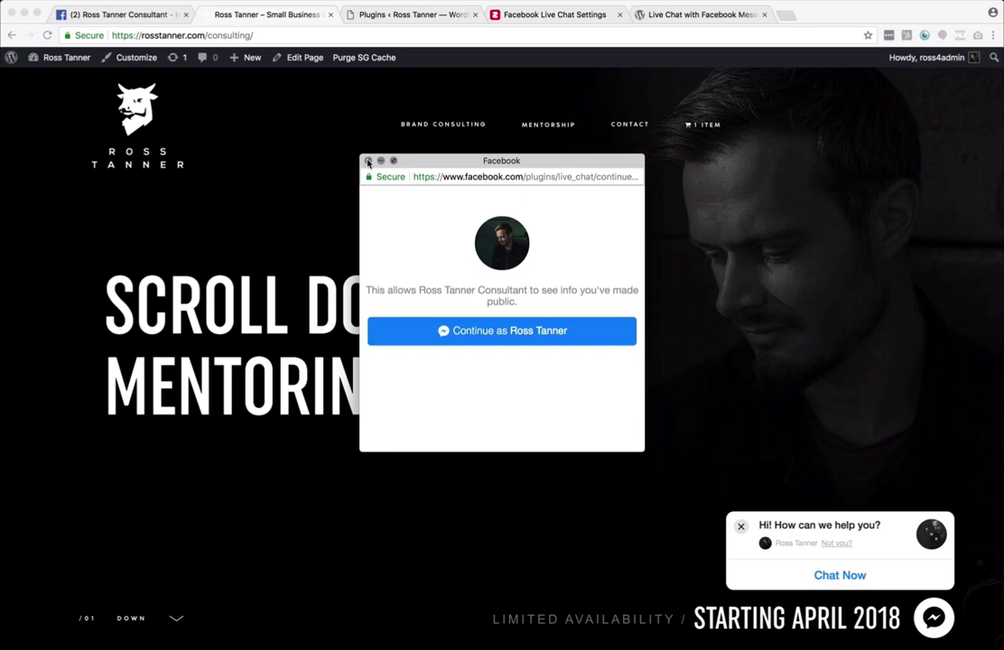
left_click(368, 162)
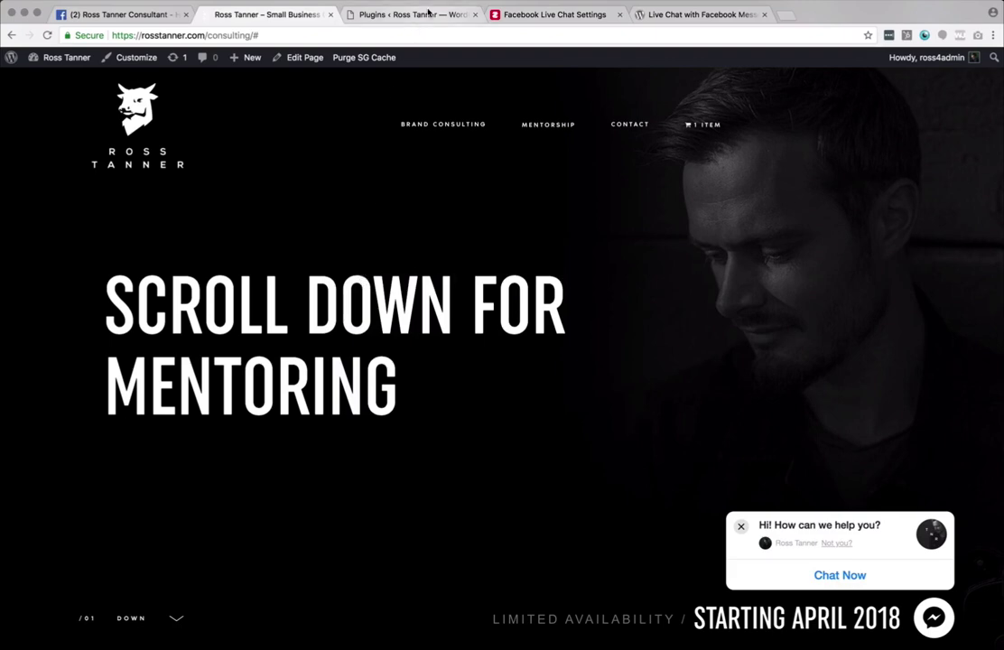
left_click(670, 15)
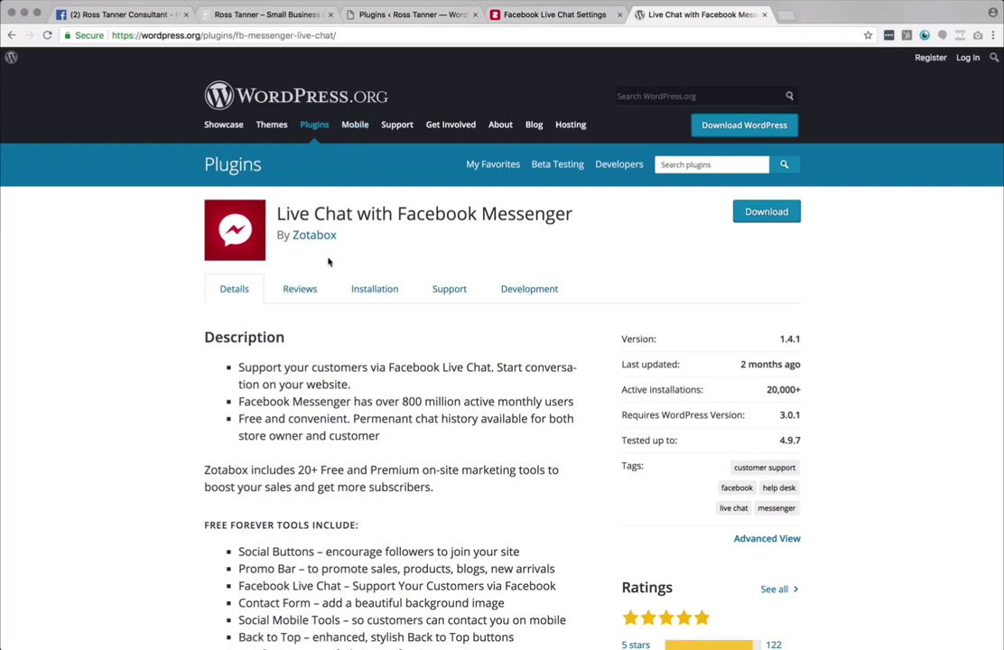
left_click(256, 36)
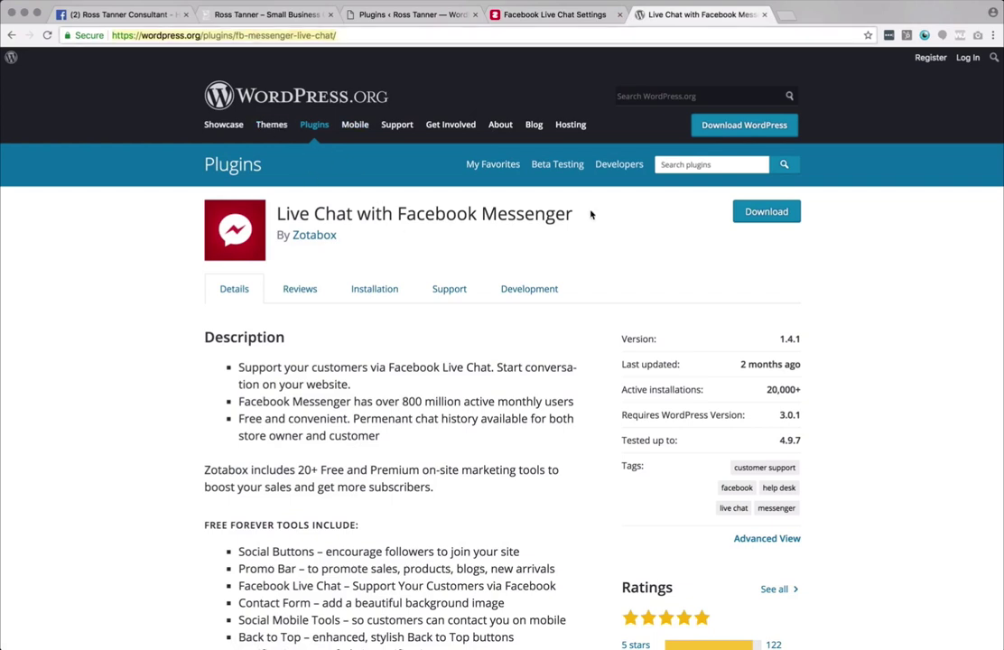
left_click(766, 211)
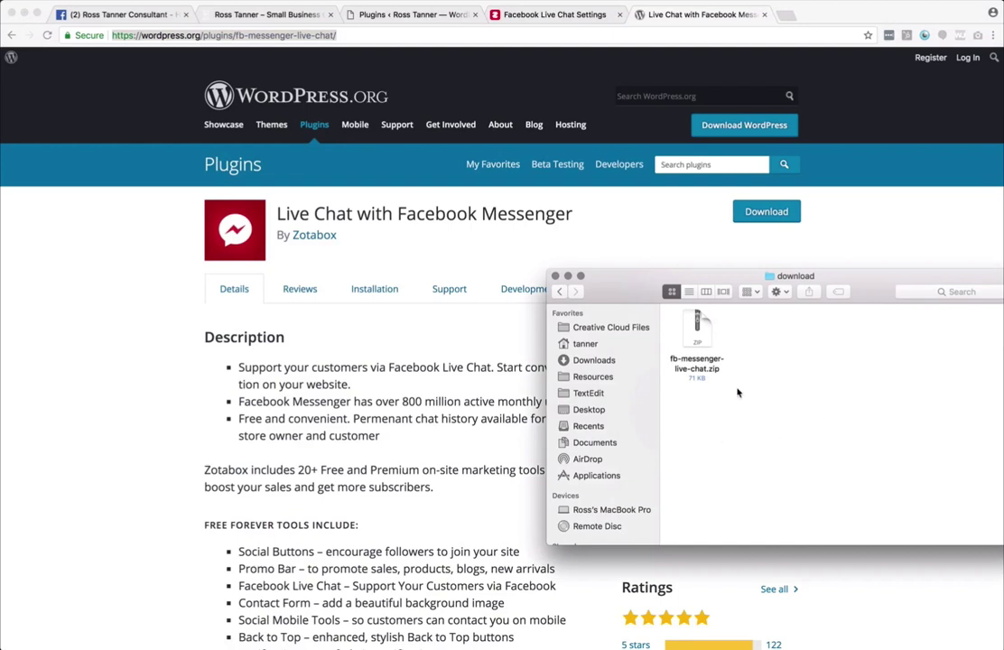
Step: Unzip fb-messenger-live-chat.zip and compress the unpacked folder into a new zip
left_click(697, 324)
right_click(702, 322)
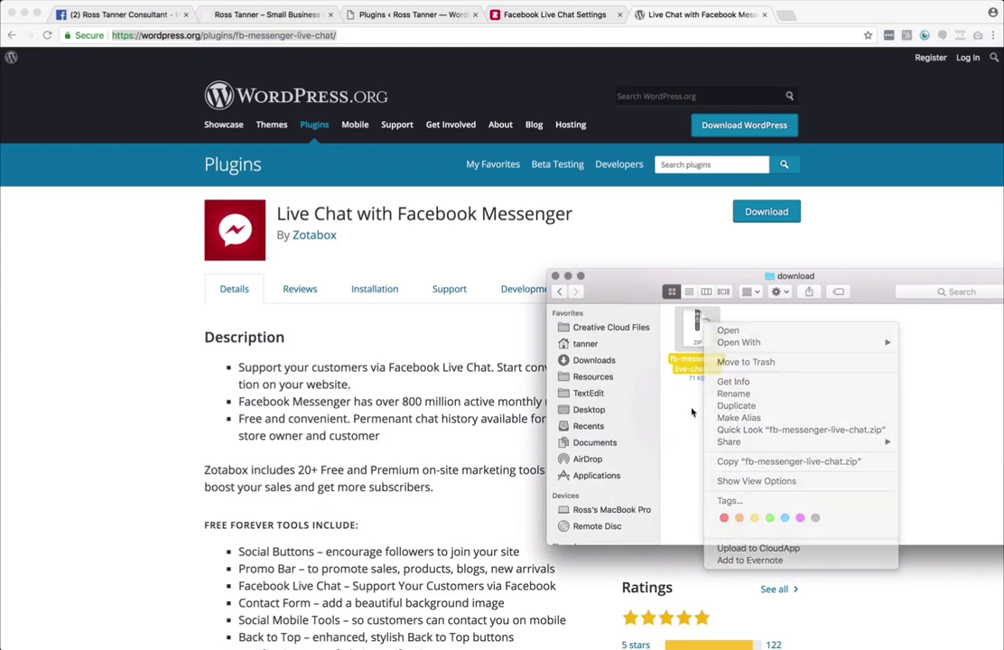
left_click(702, 336)
double_click(706, 339)
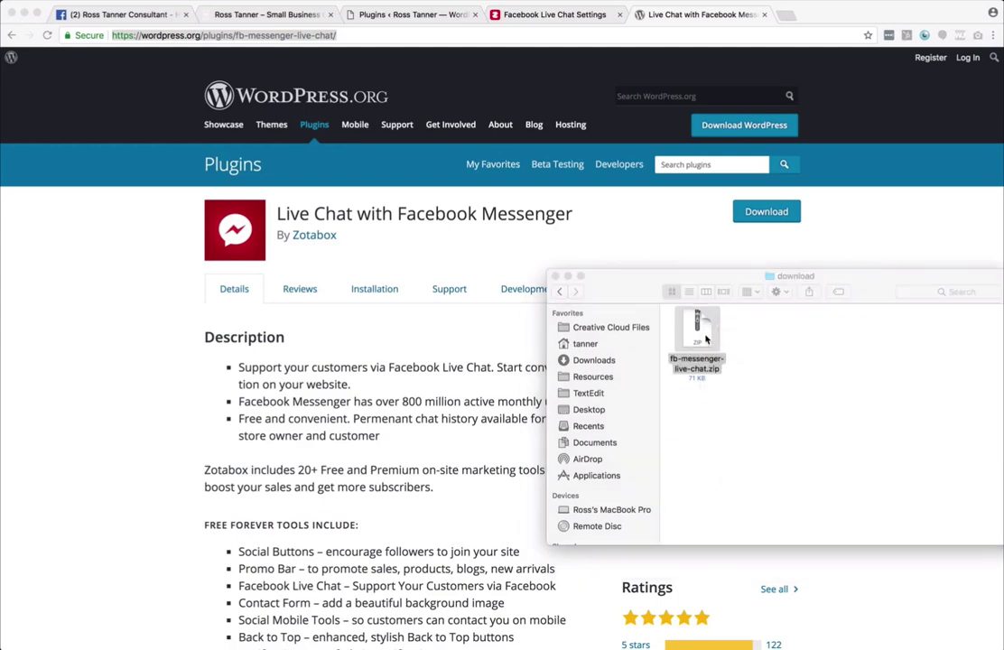
right_click(719, 335)
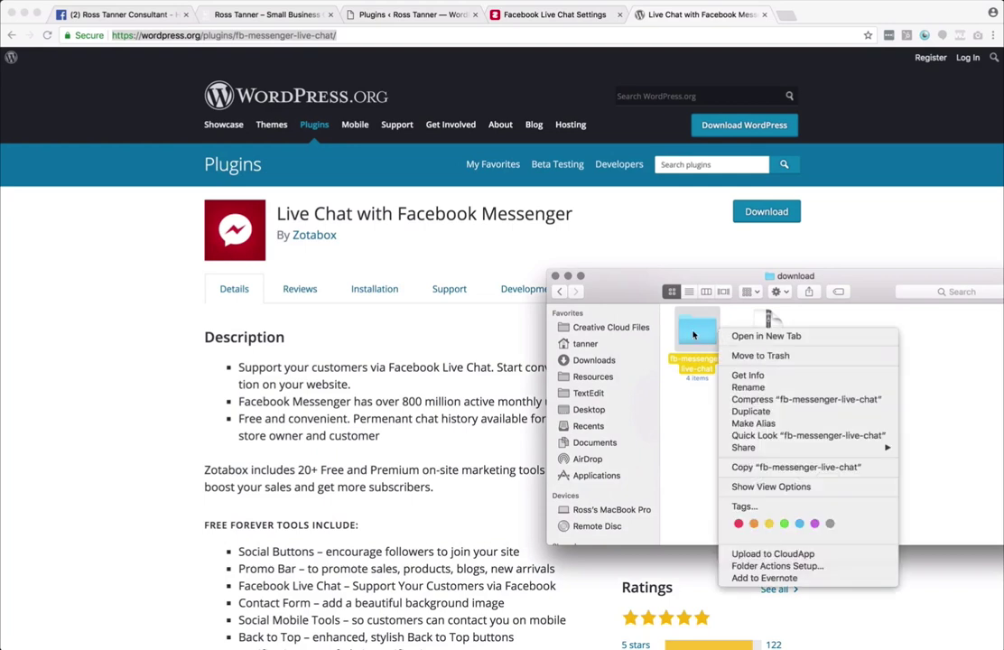
left_click(754, 399)
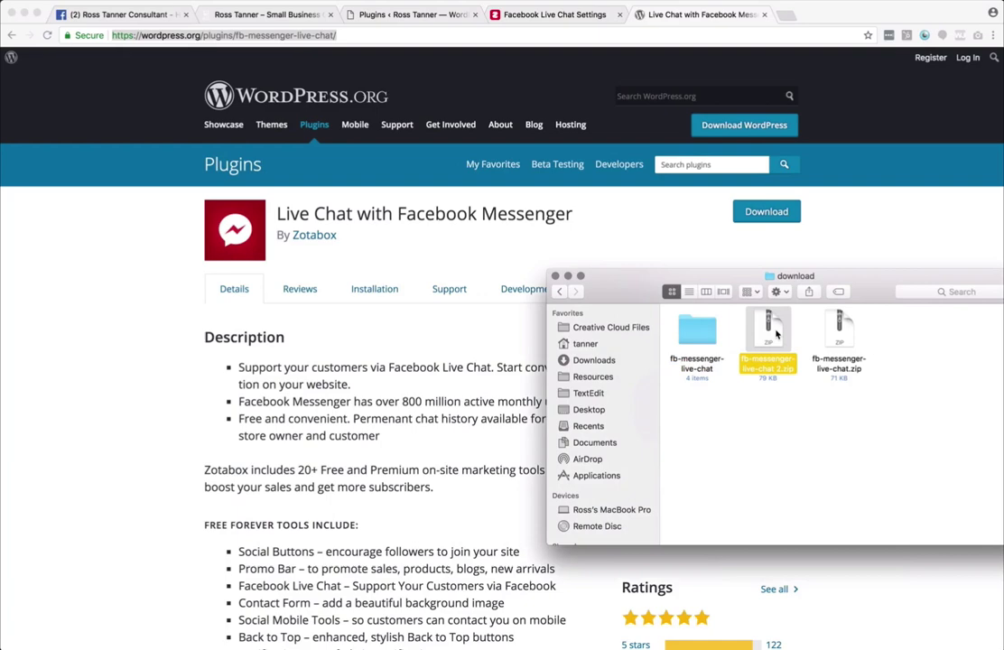
Step: Delete the duplicate zip and unpacked folder, keeping only the original zip, and return to Installed Plugins
key("super+BackSpace")
left_click(697, 332)
key("super+BackSpace")
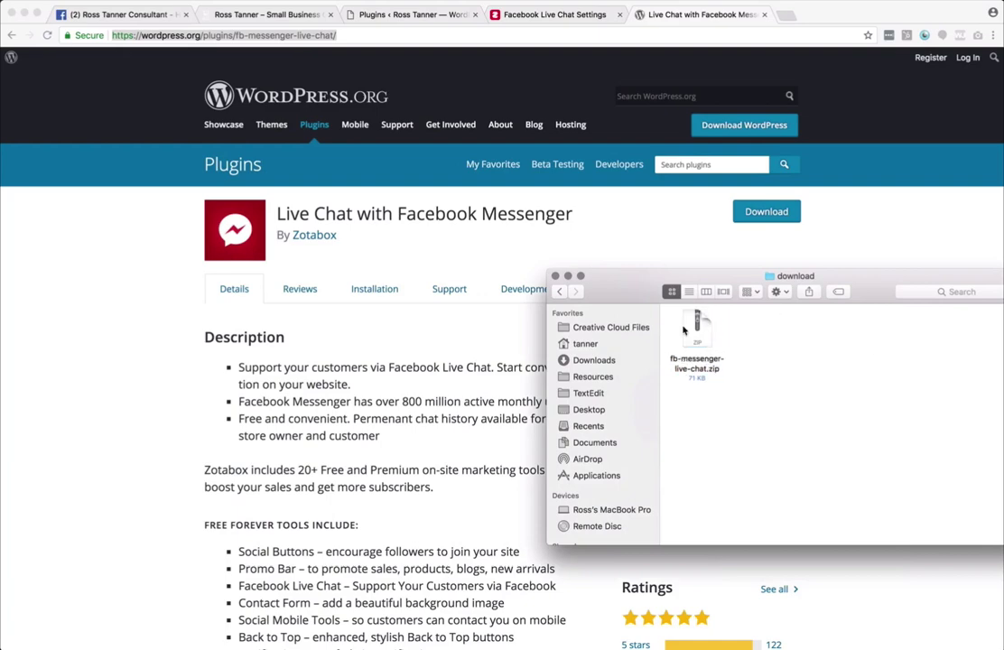
left_click(748, 352)
left_click(386, 14)
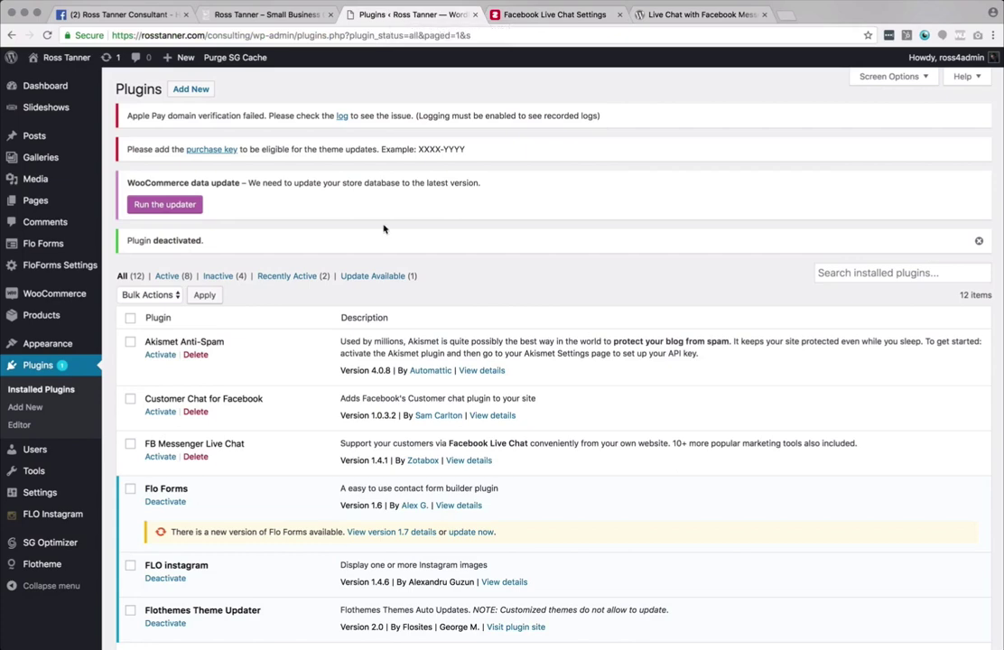
Step: Look at Add New > Upload Plugin, then activate FB Messenger Live Chat from the Plugins list and open its settings
left_click(187, 90)
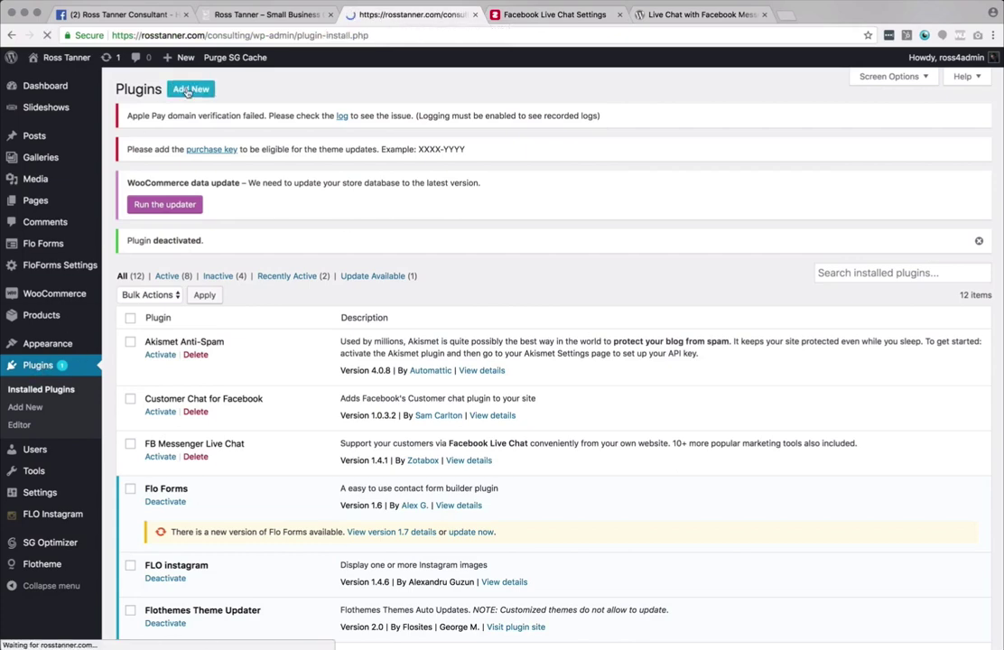
left_click(227, 88)
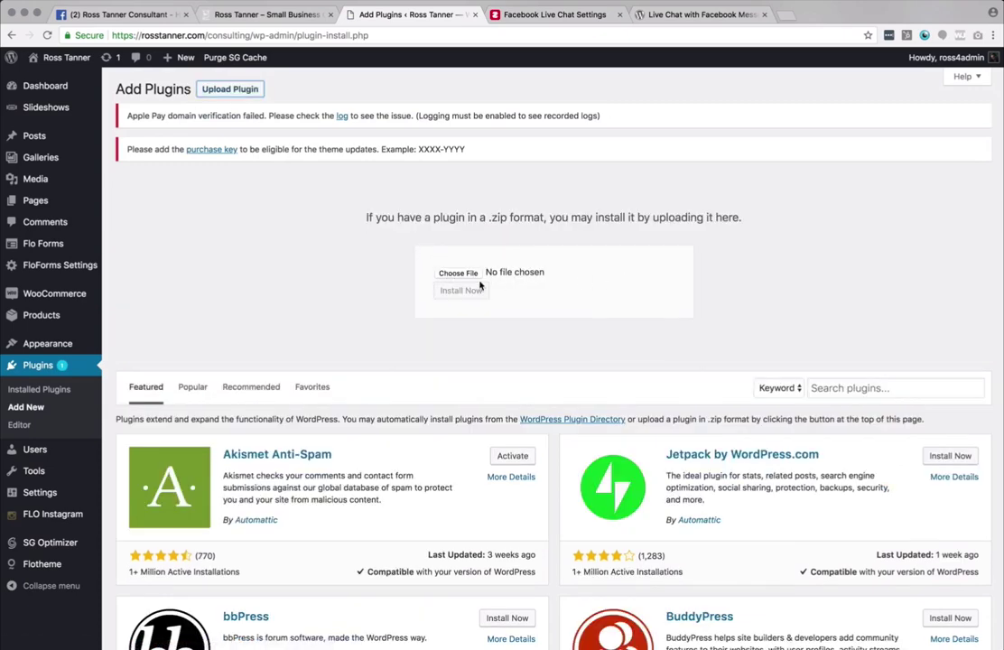
left_click(30, 371)
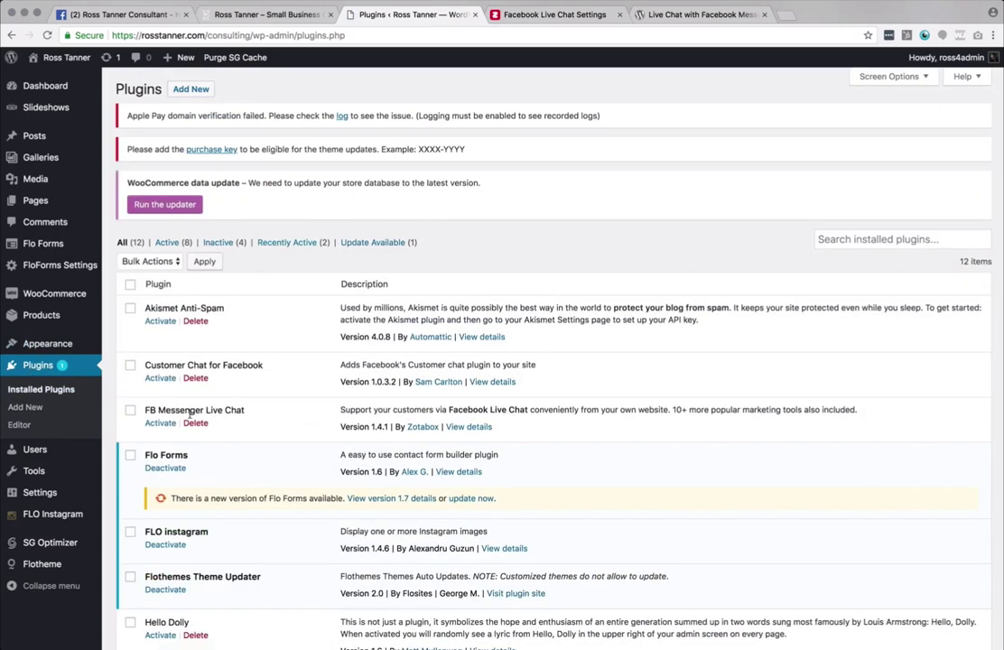
left_click(162, 423)
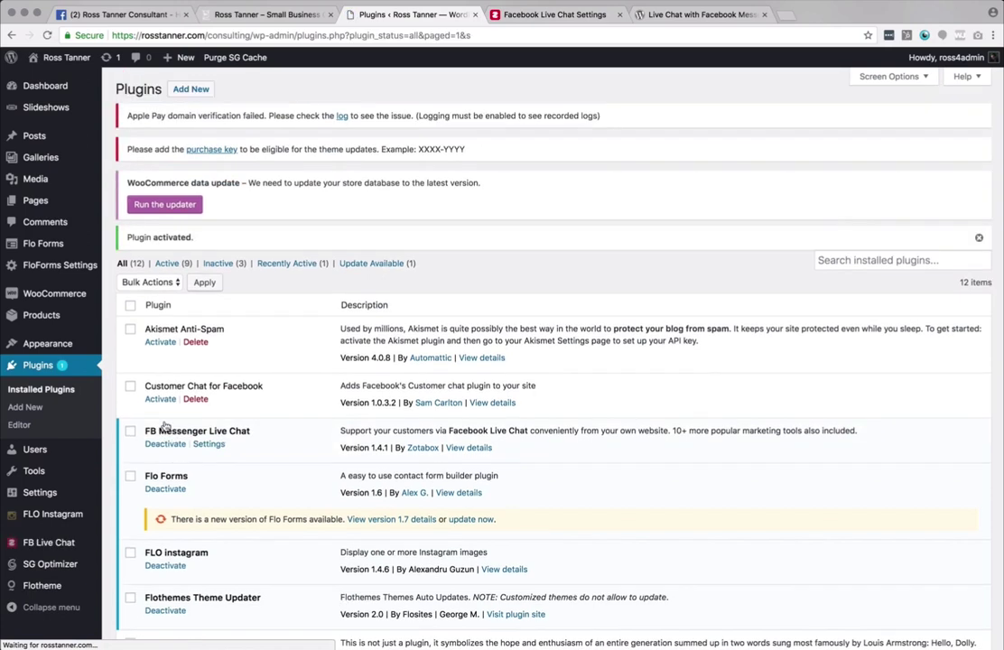
left_click(208, 443)
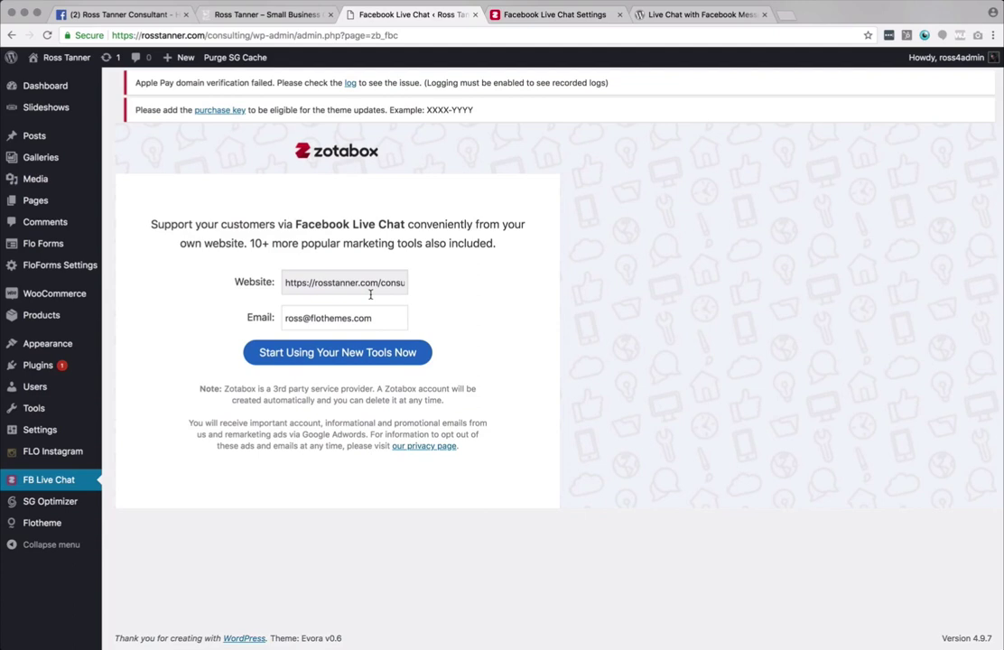
Step: Submit the Zotabox signup with Start Using Your New Tools Now
left_click(348, 353)
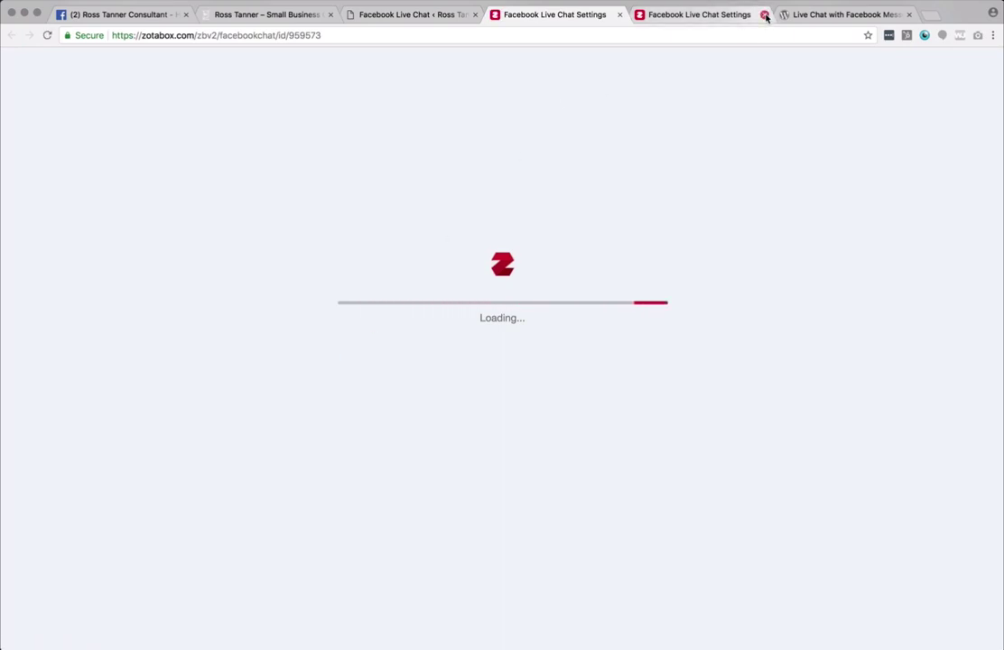
Step: Close the duplicate settings tab, switch Facebook Live Chat OFF, and pick the Messenger logo as tab icon
left_click(766, 16)
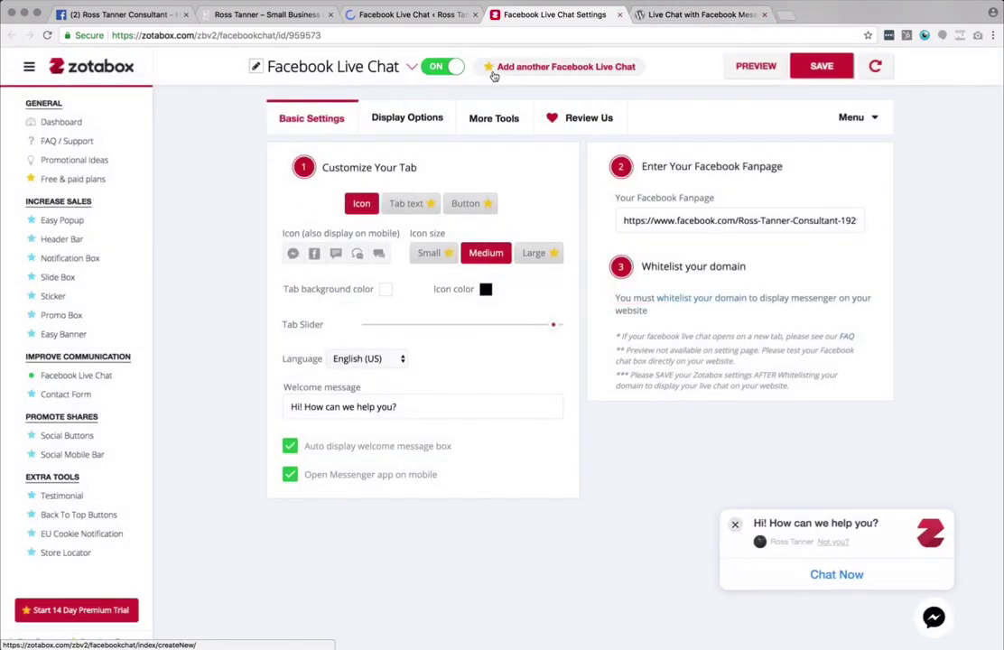
left_click(442, 66)
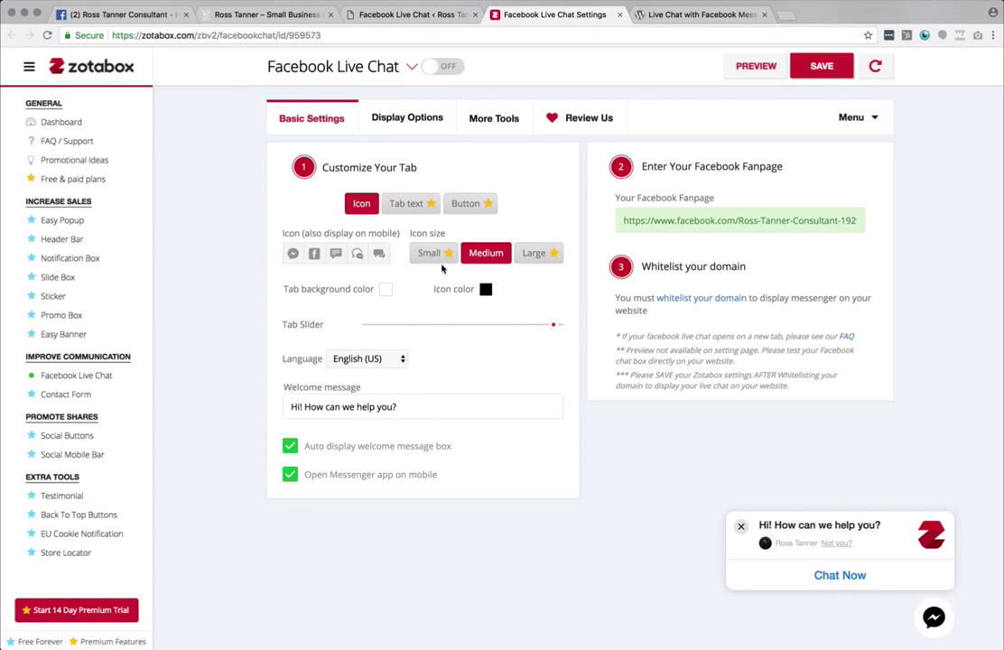
left_click(335, 254)
left_click(314, 254)
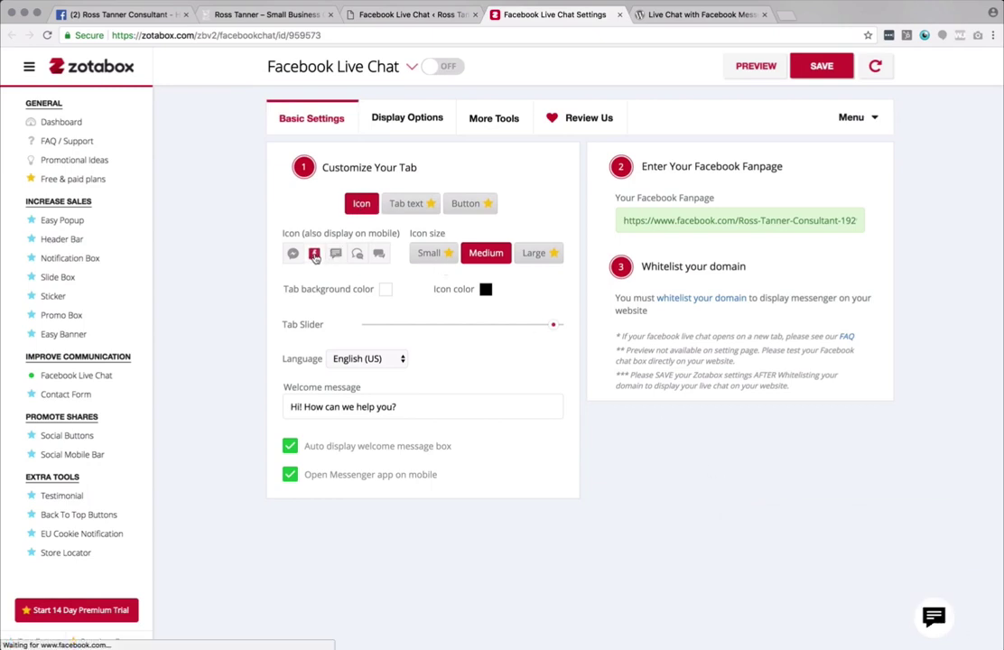
left_click(294, 255)
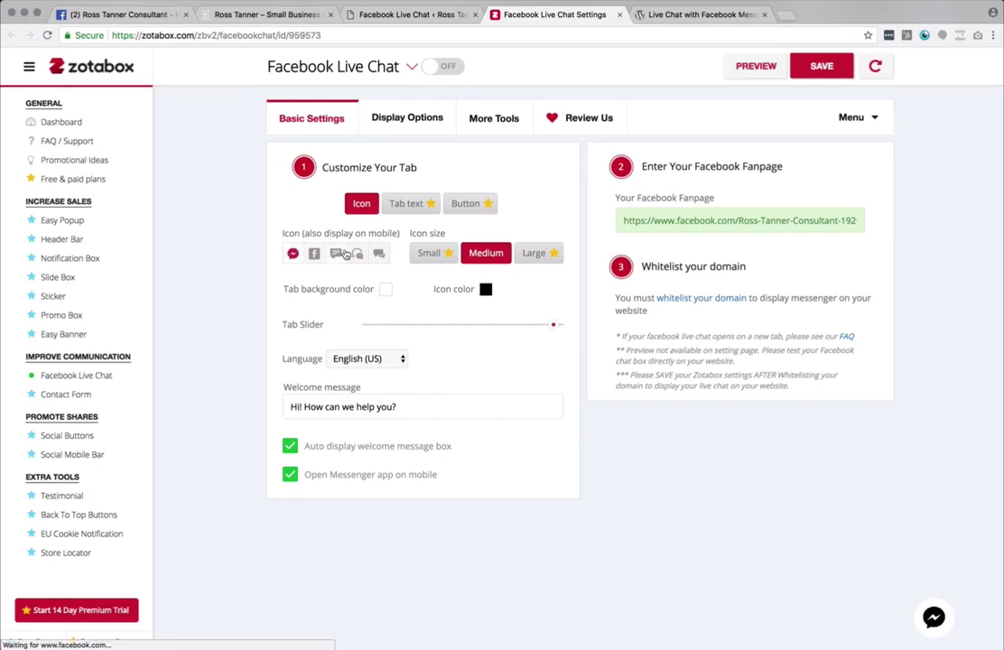
left_click(357, 255)
left_click(380, 254)
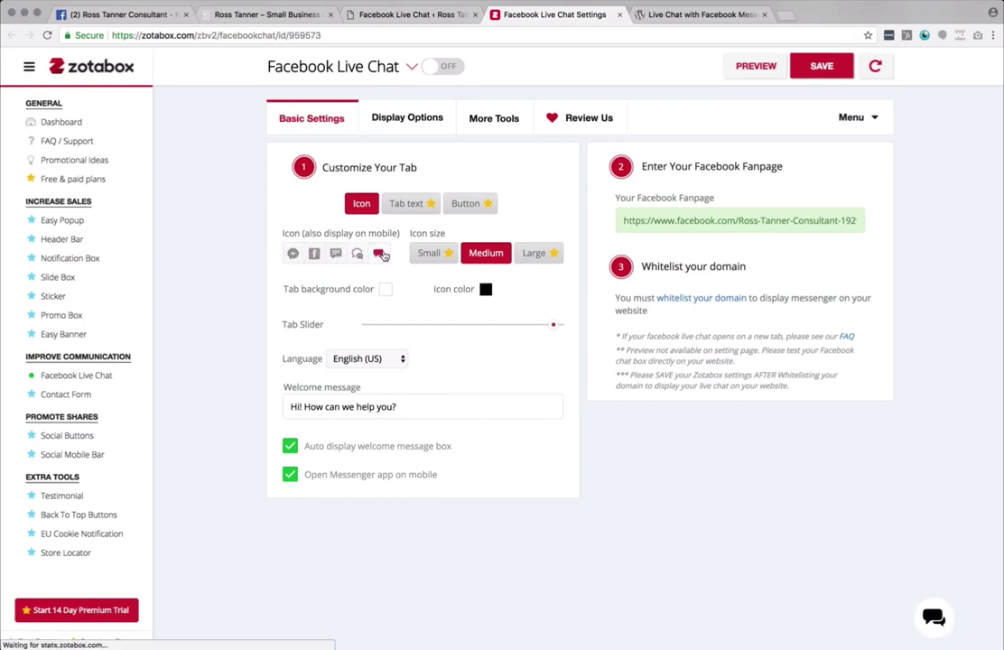
left_click(294, 255)
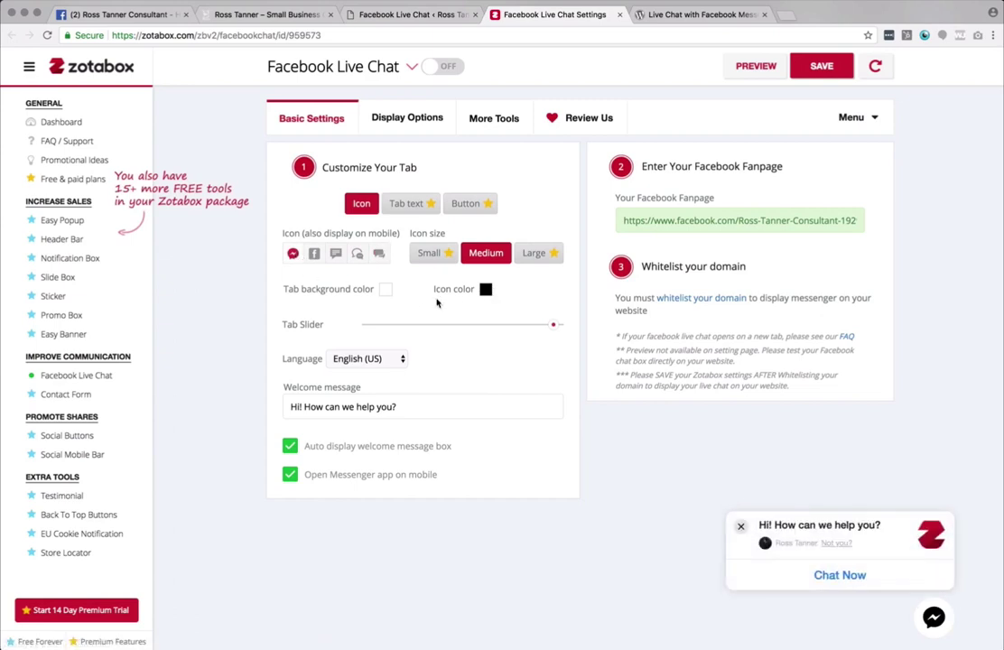
Step: Nudge the chat tab's position, try light blue #9FC5E8, then settle on a white #ffffff tab background
mouse_move(553, 325)
left_mouse_down()
mouse_move(361, 327)
mouse_move(555, 327)
left_mouse_up()
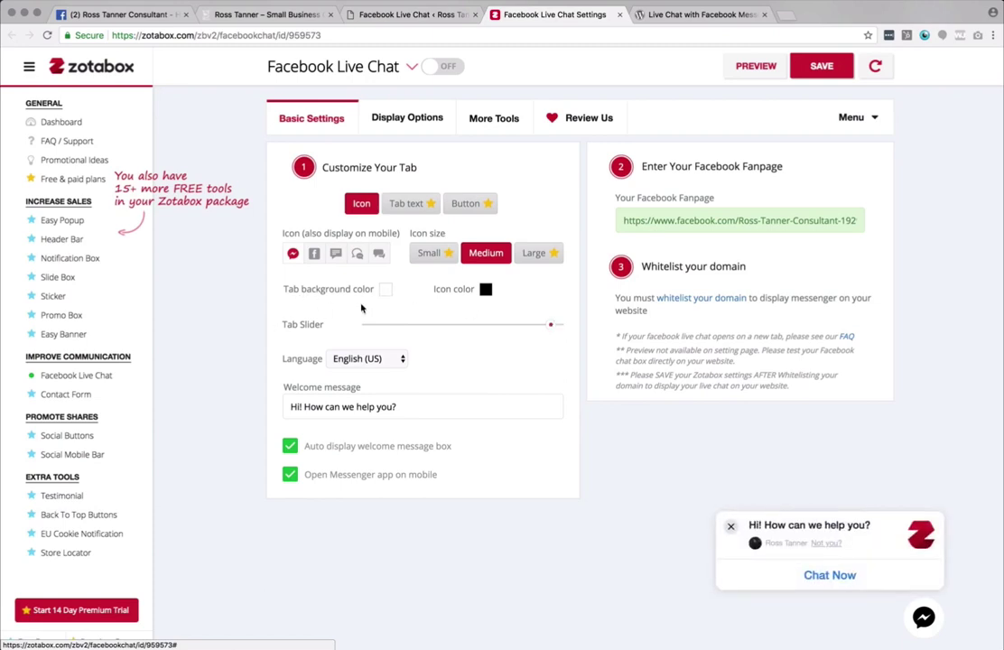
left_click(384, 290)
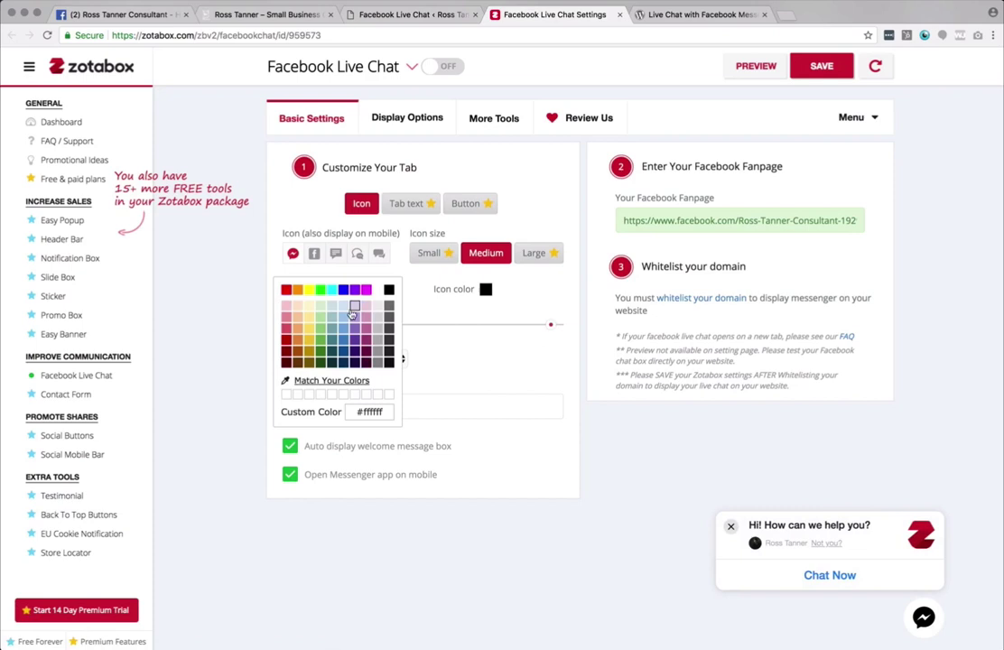
left_click(354, 316)
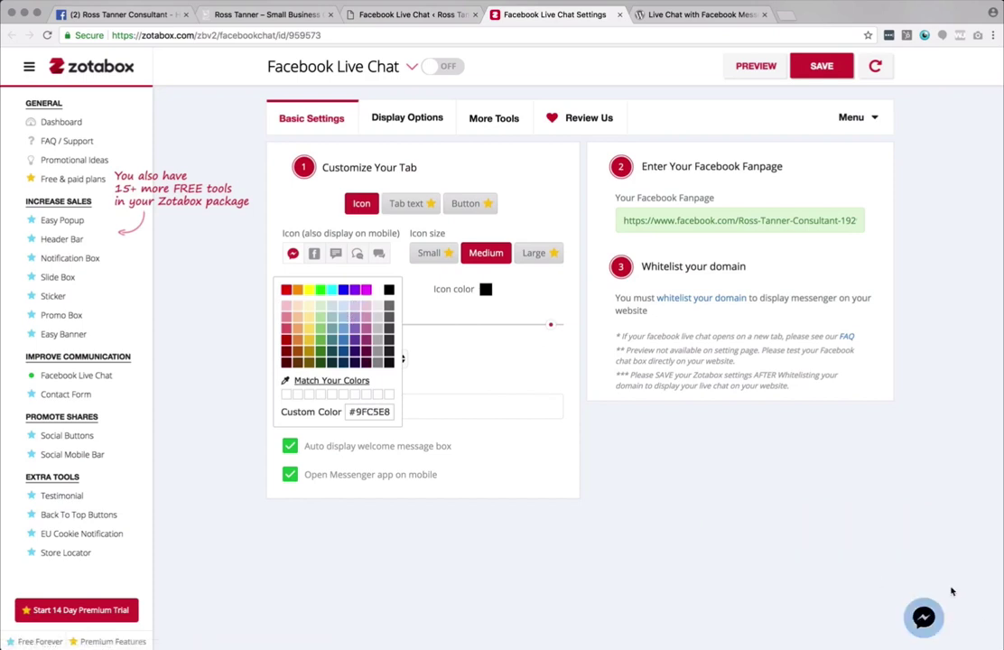
left_click(377, 290)
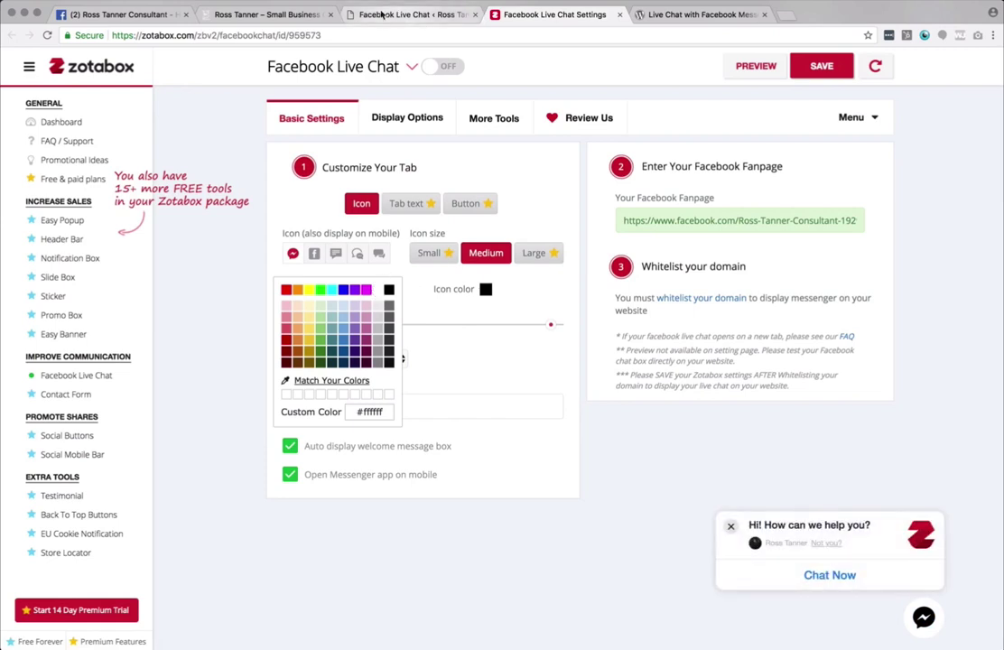
left_click(217, 14)
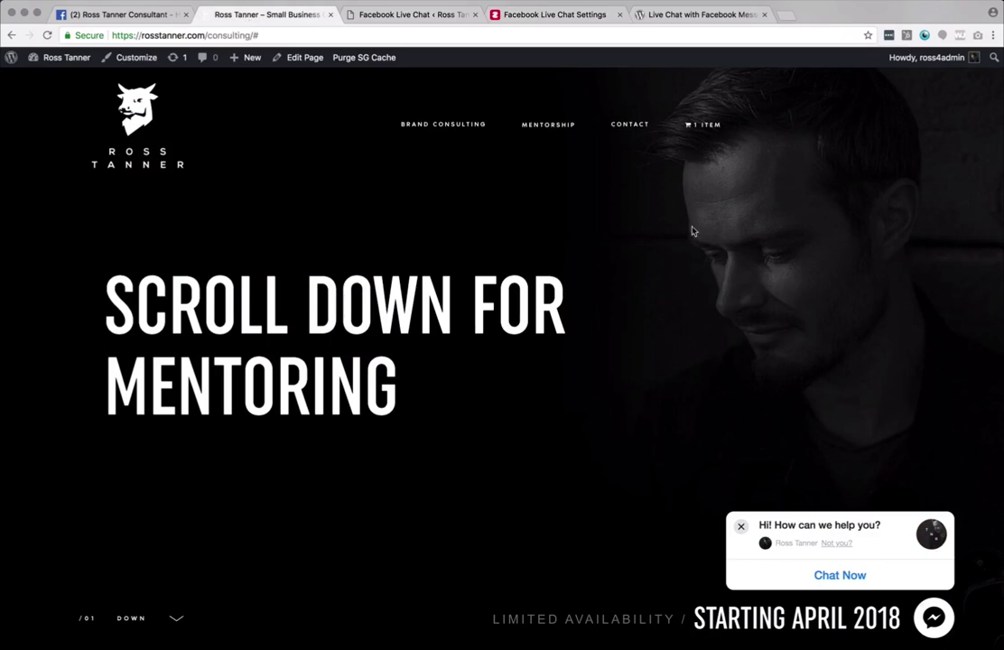
left_click(664, 13)
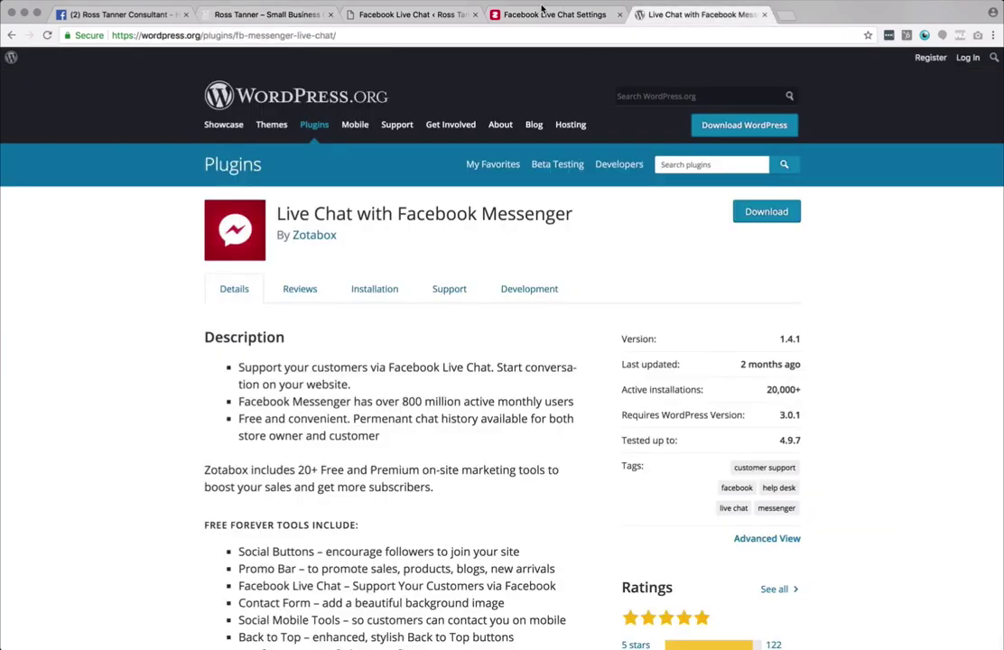
left_click(393, 13)
left_click(541, 15)
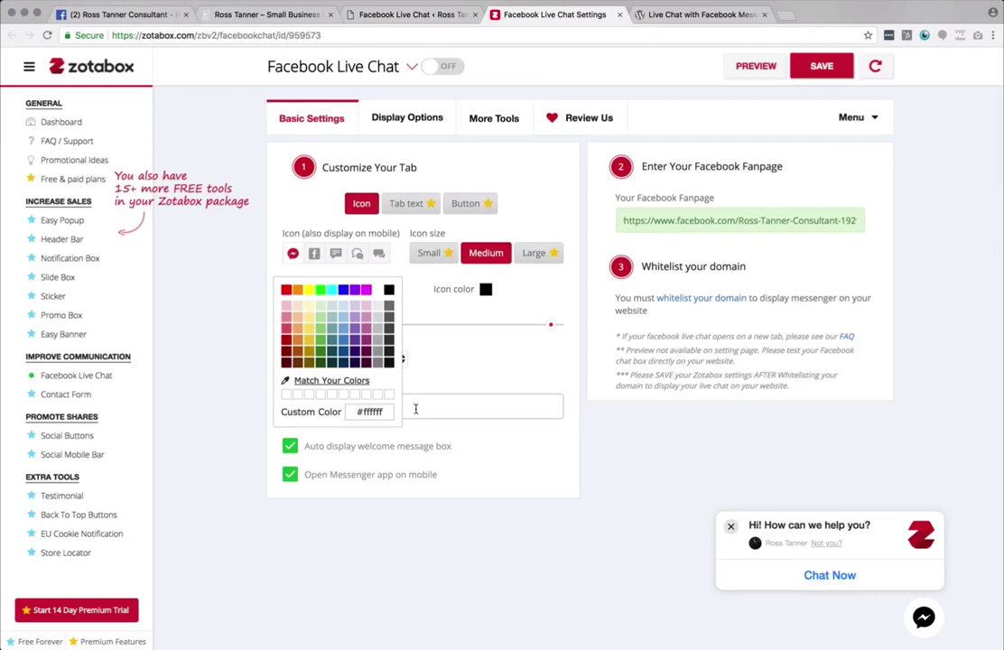
left_click(358, 411)
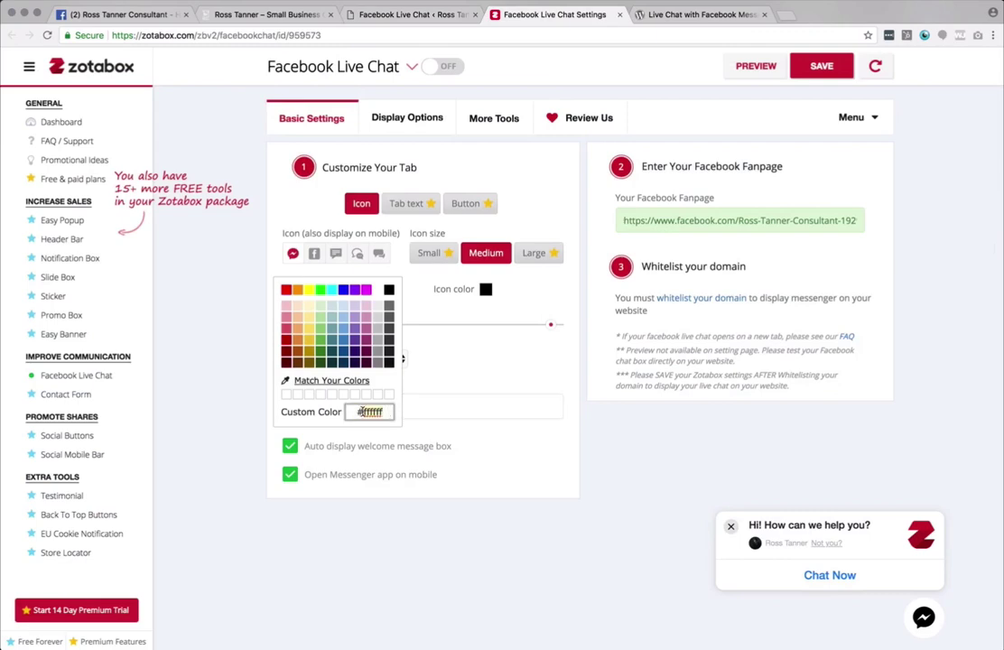
left_click(609, 447)
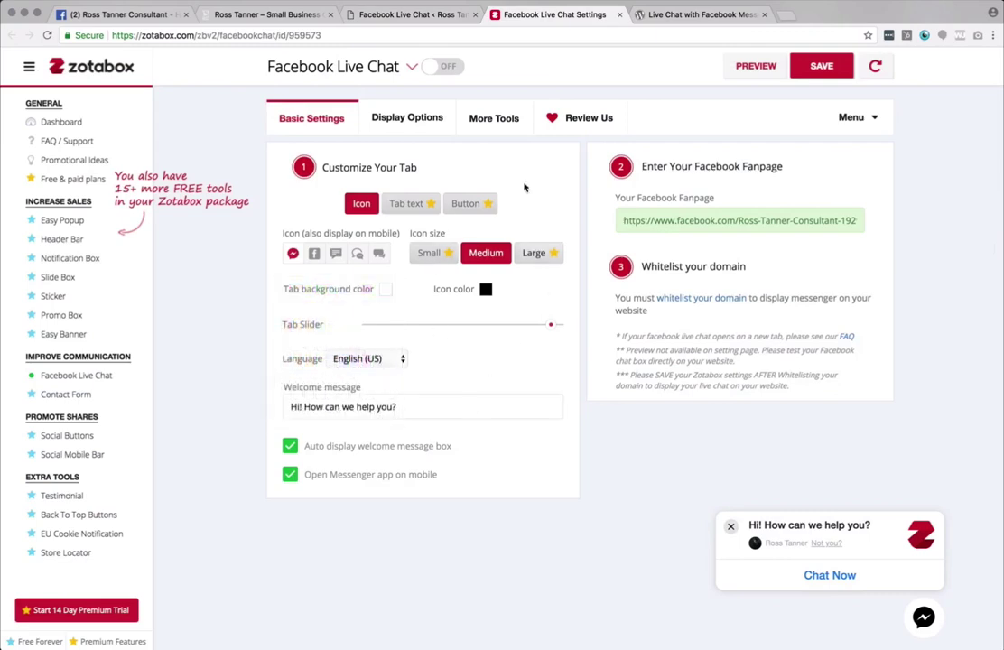
Step: Save the display options, keeping the Smartphone (320 x 480) minimum screen size
left_click(432, 128)
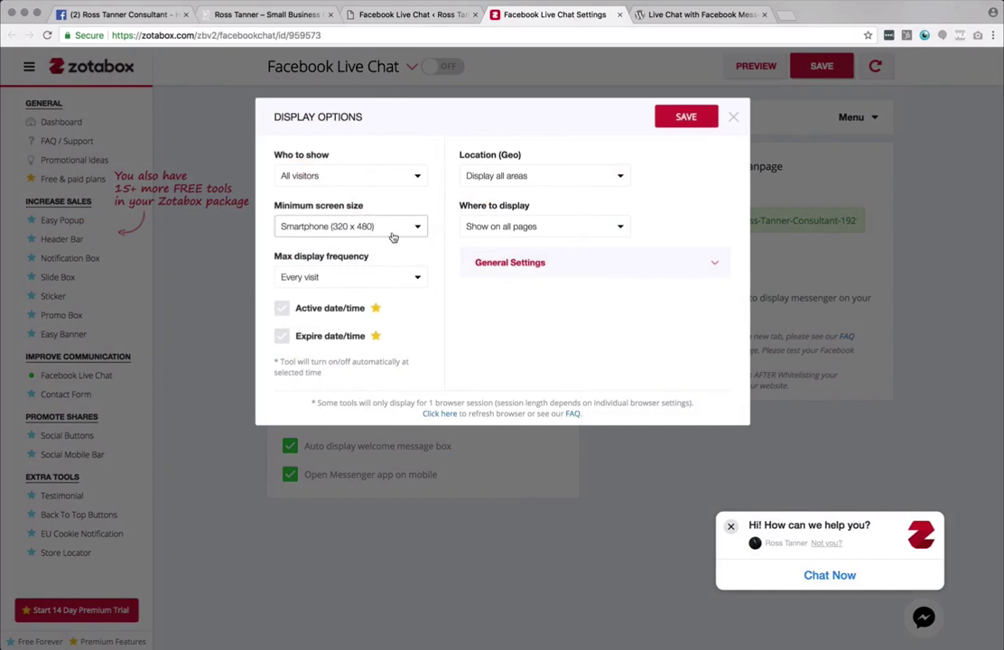
left_click(394, 229)
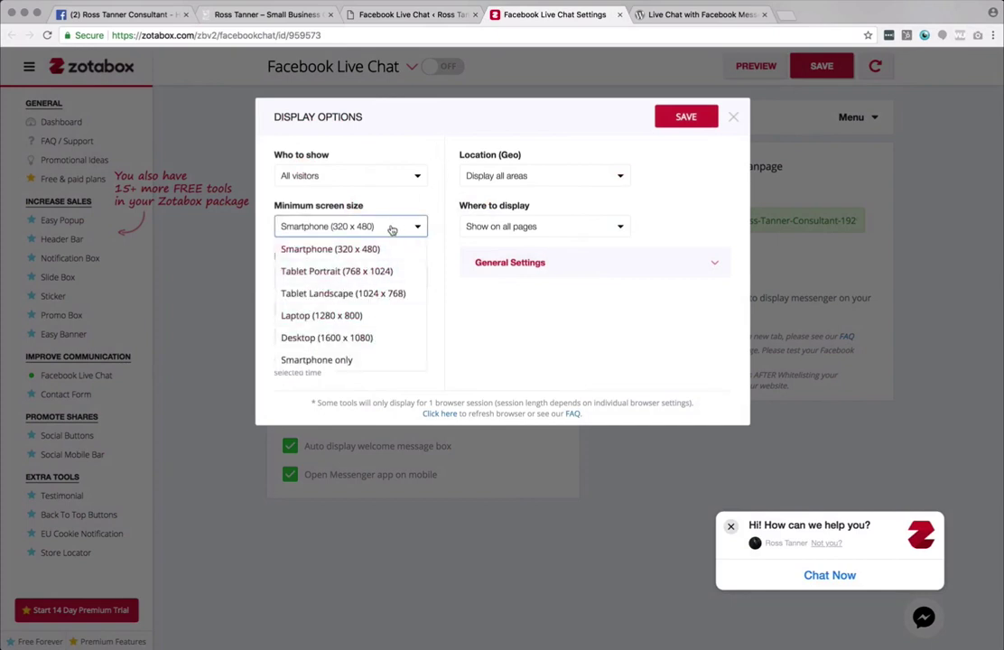
left_click(396, 225)
left_click(691, 118)
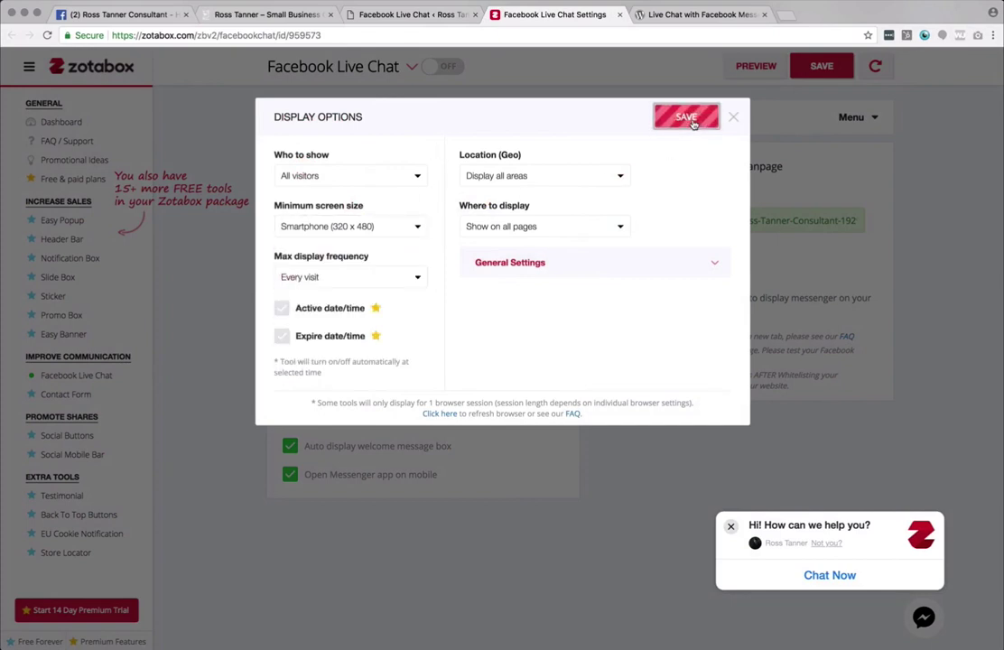
left_click(732, 117)
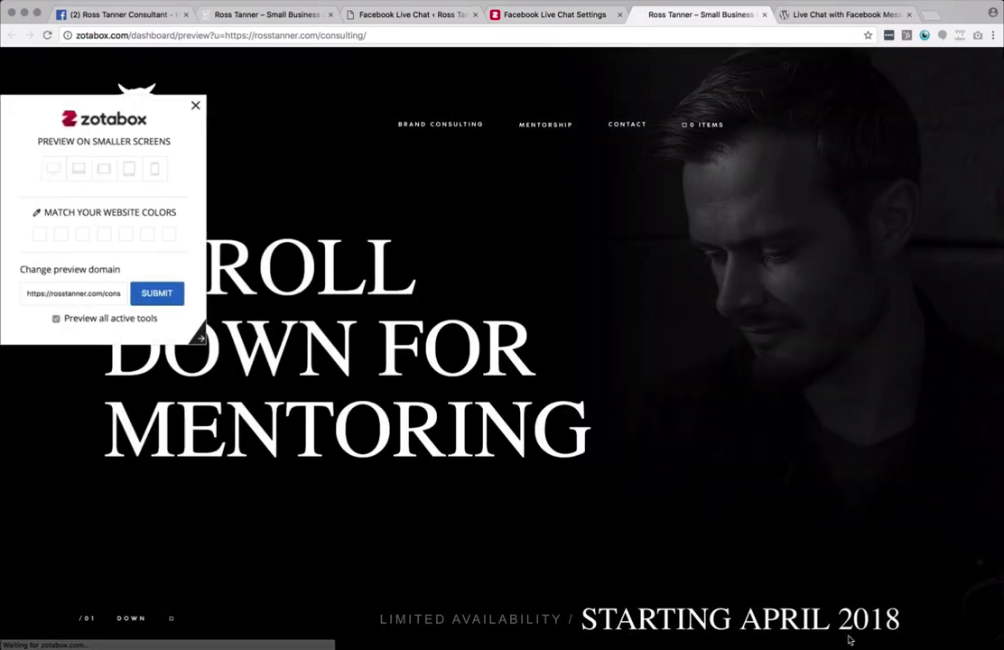
Step: Preview the chat on a 1024x768 screen, then close the preview
left_click(104, 169)
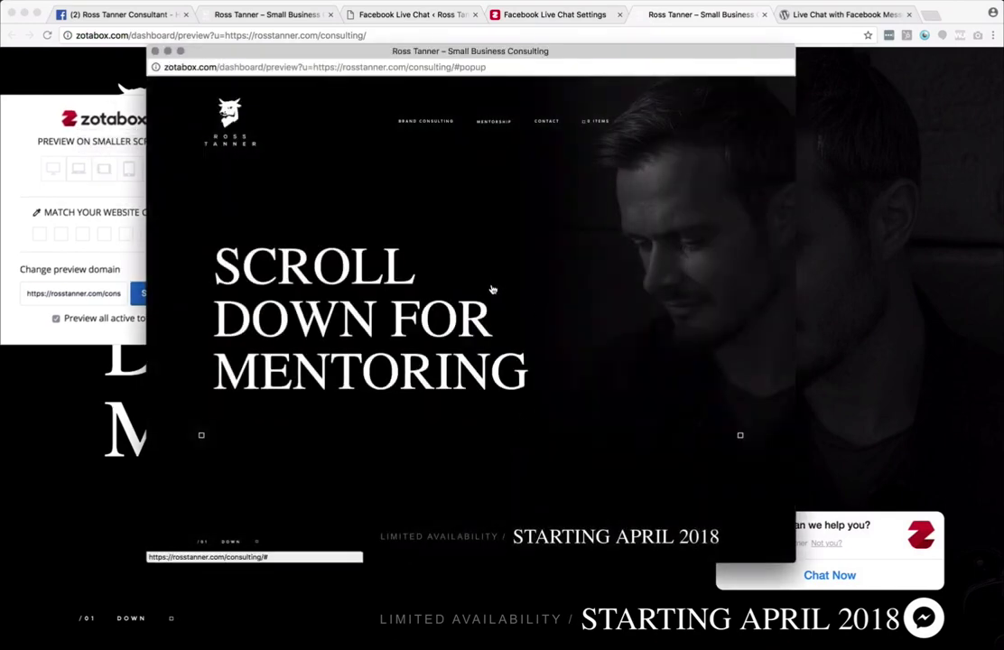
left_click(154, 52)
left_click(764, 14)
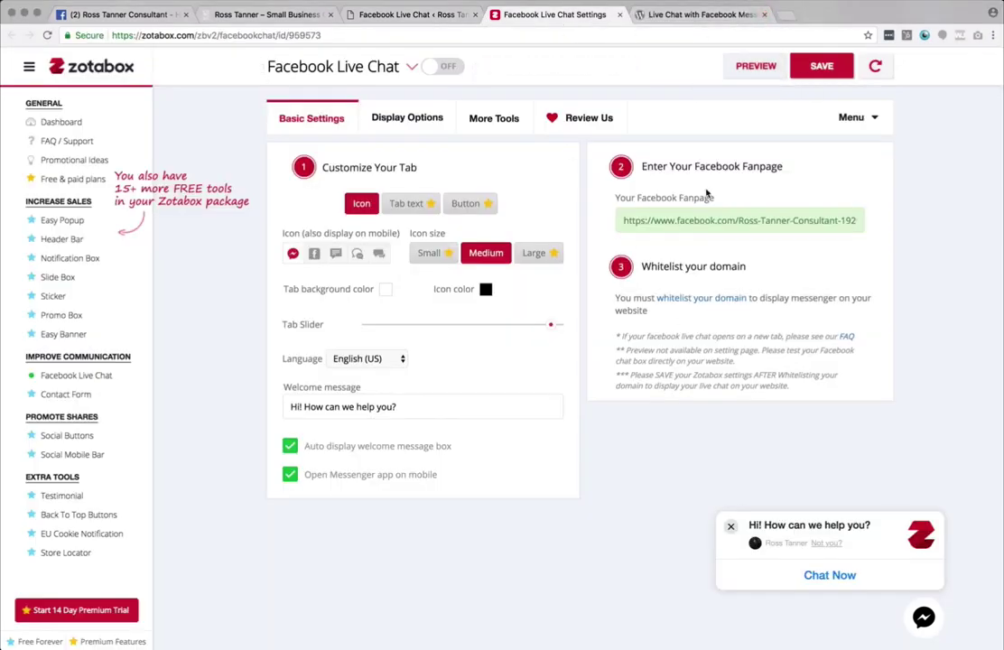
Step: Check the linked fanpage, then open the page's Messenger Platform settings down to Whitelisted Domains
left_click(675, 222)
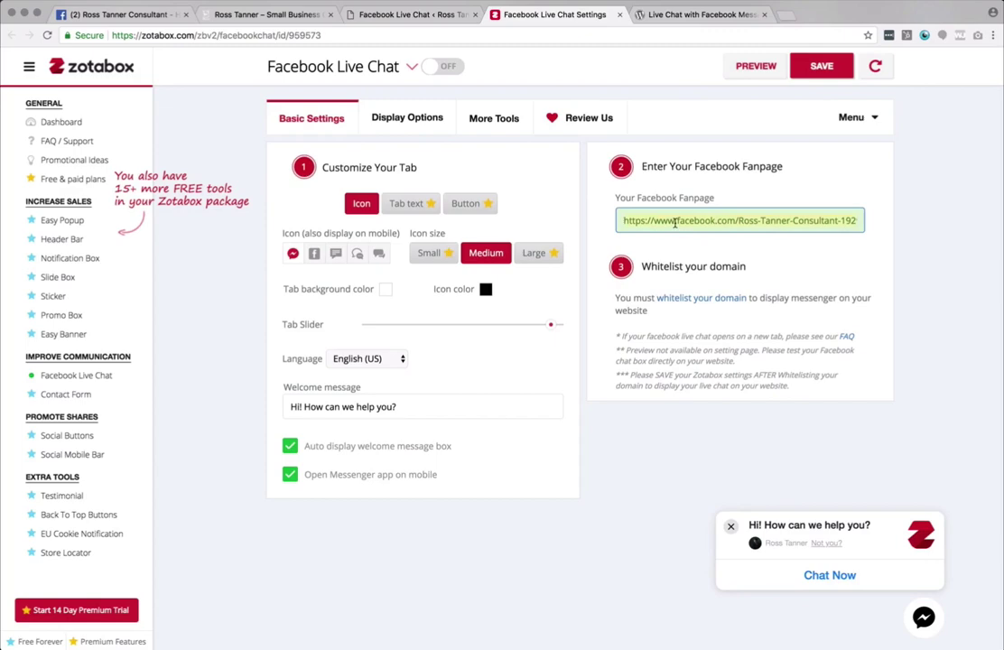
left_click(140, 15)
left_click(284, 35)
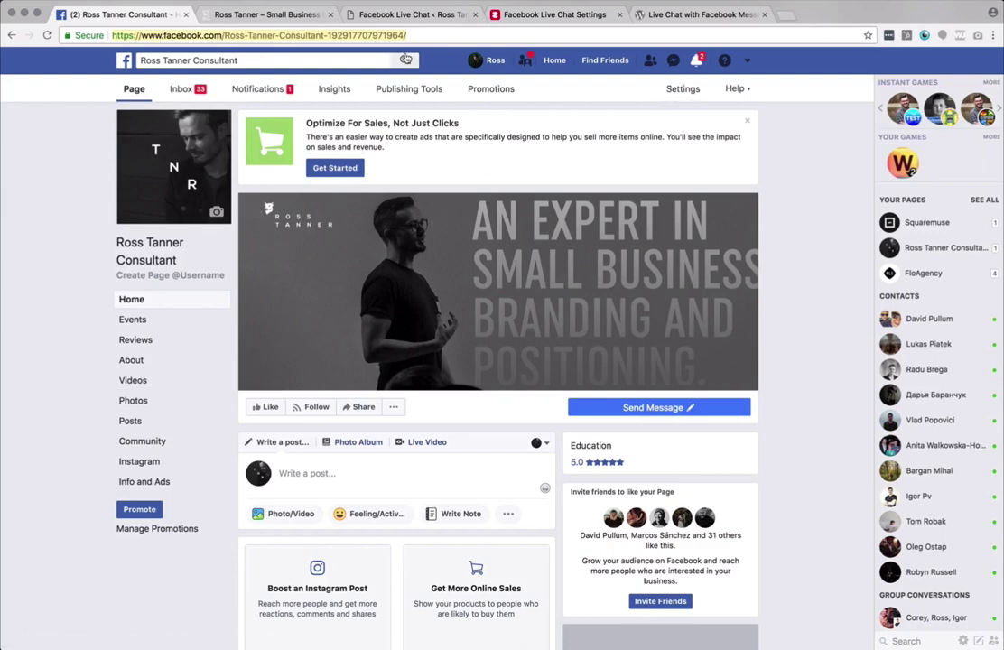
left_click(680, 93)
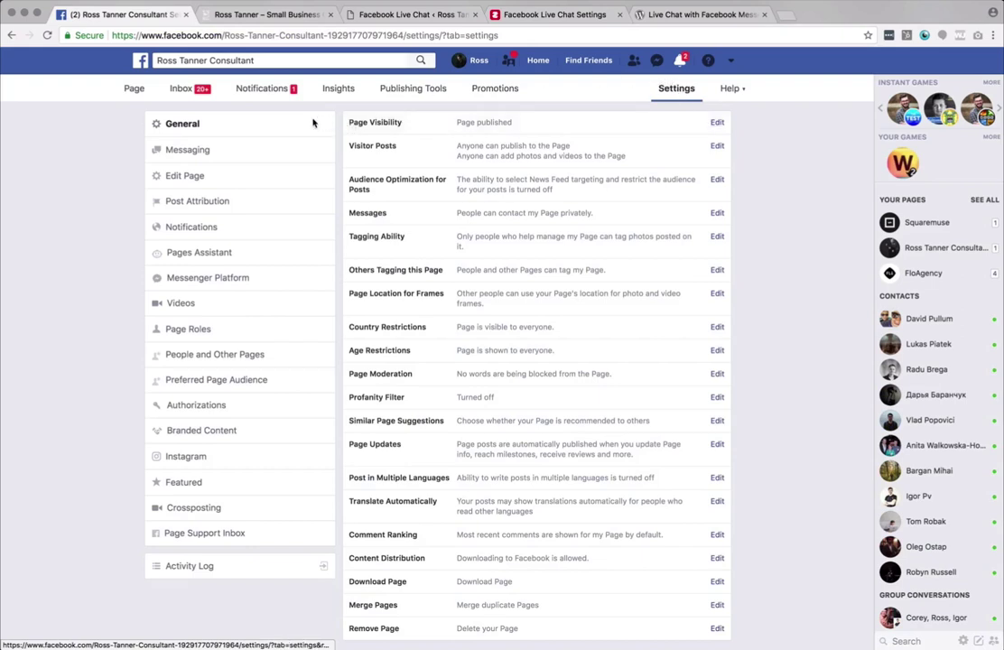
left_click(229, 282)
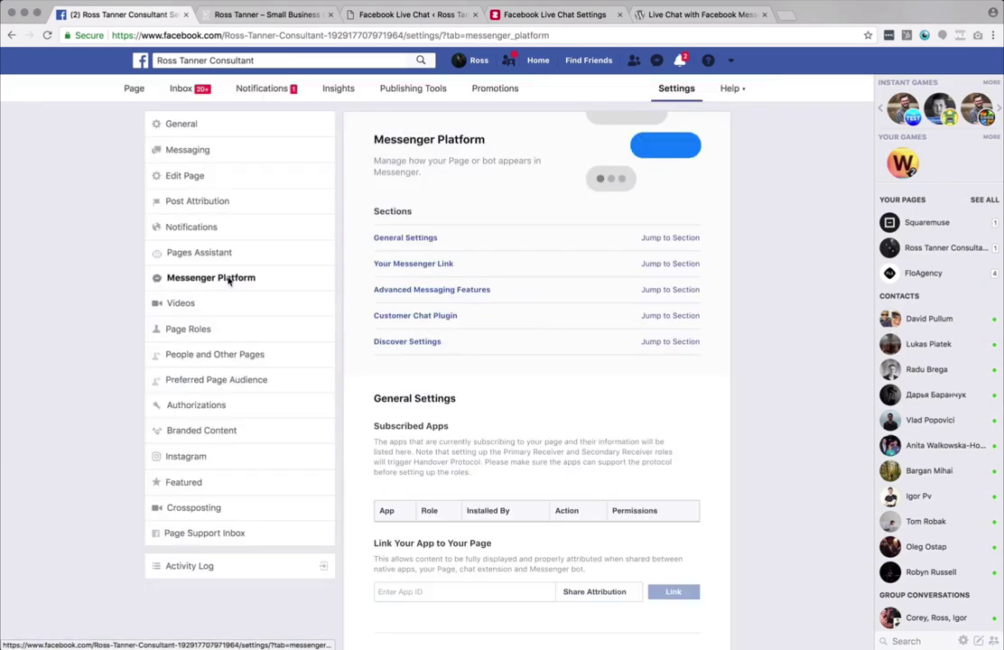
scroll(592, 311, "down", 5)
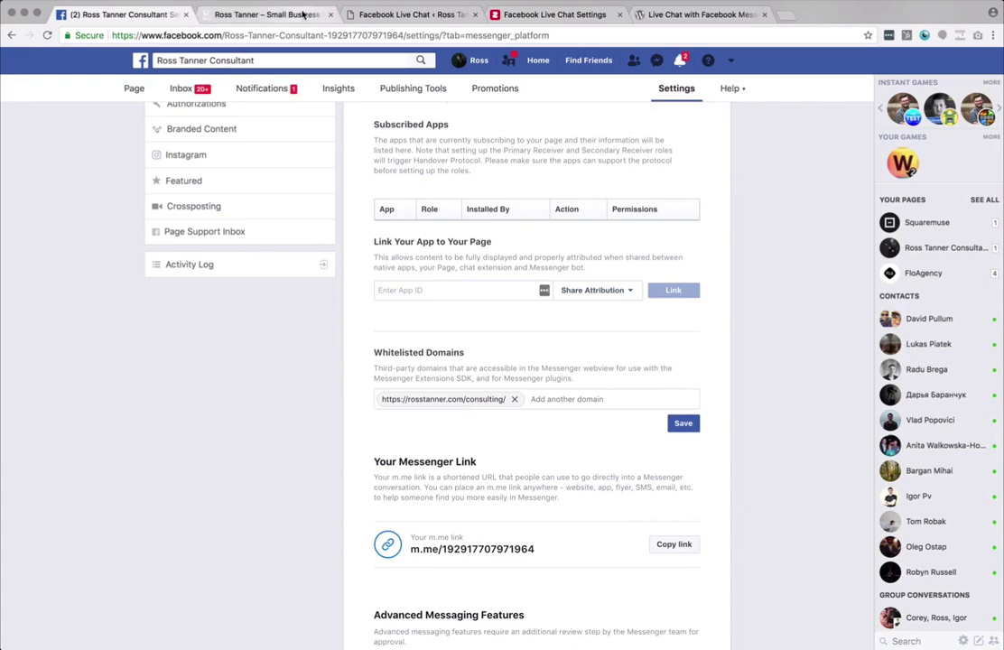
left_click(271, 15)
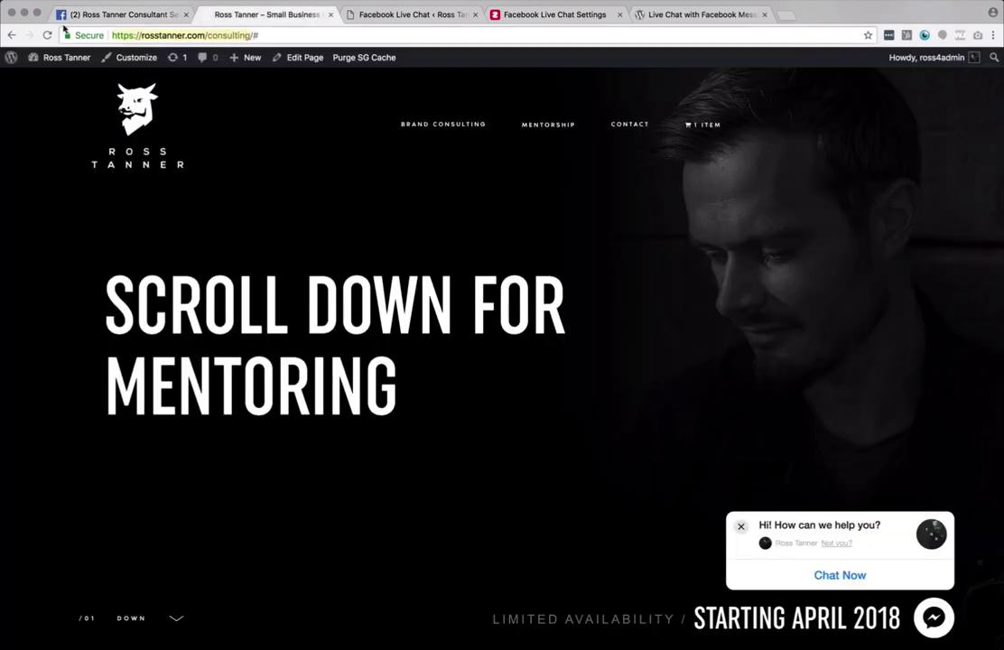
left_click(116, 14)
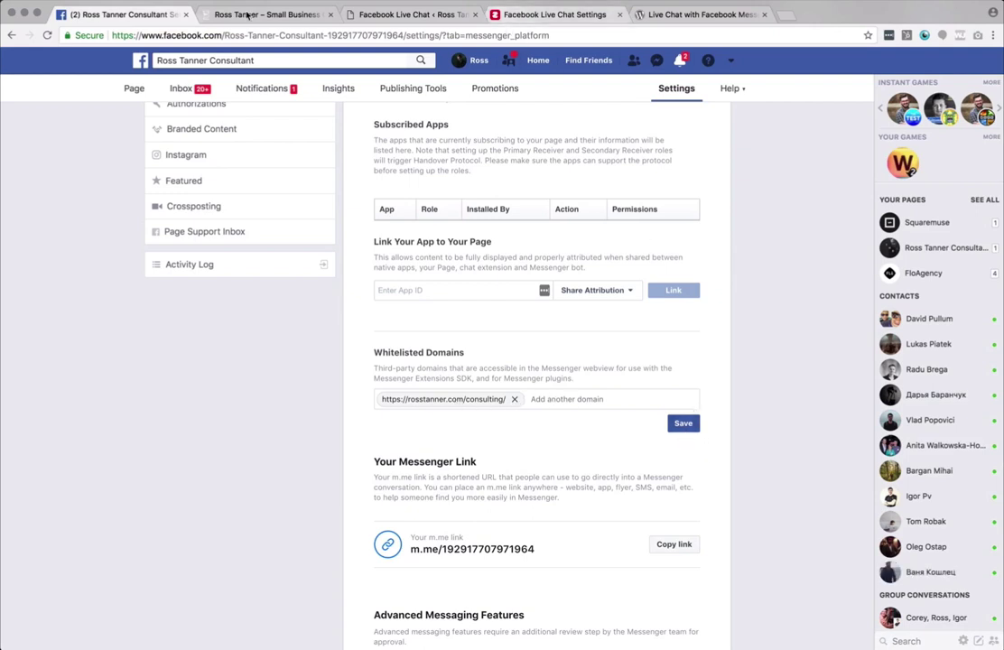
Step: Turn the Zotabox Facebook Live Chat toggle ON and save, then show the WordPress FB Live Chat page
left_click(565, 15)
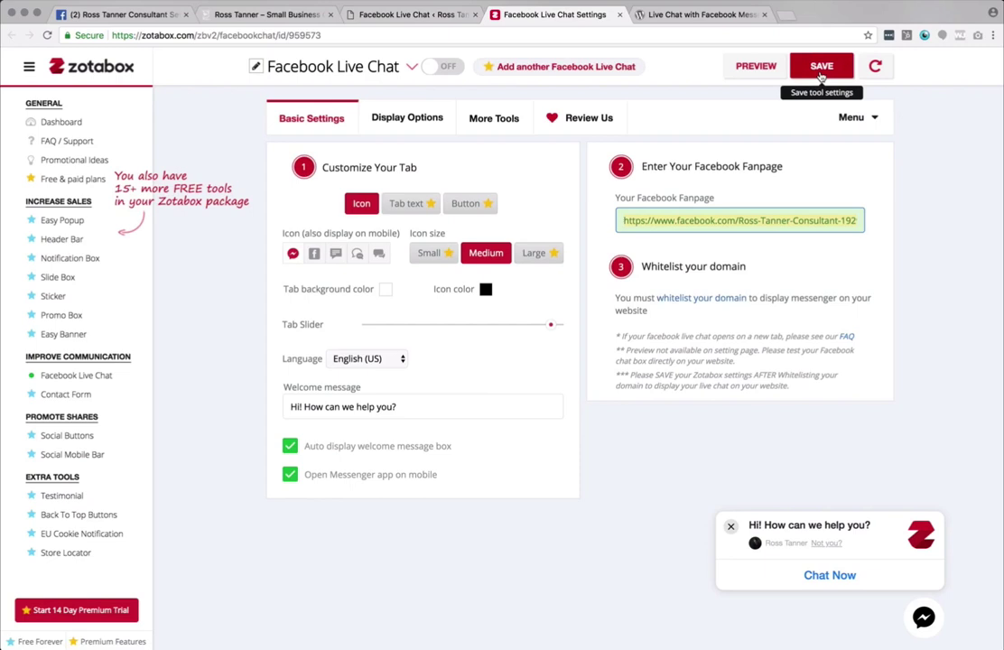
left_click(447, 67)
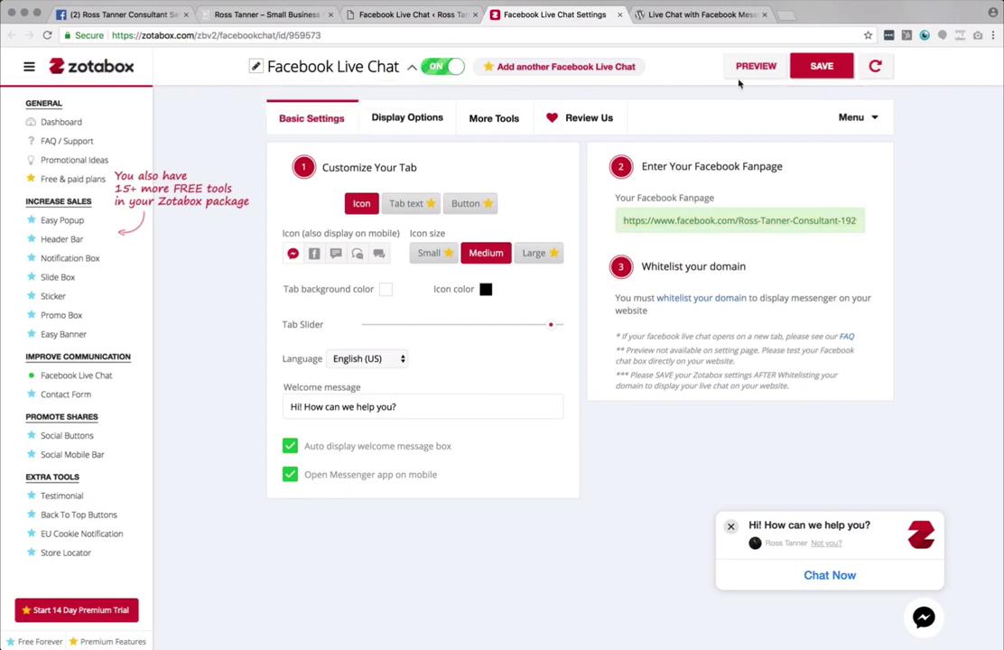
left_click(821, 67)
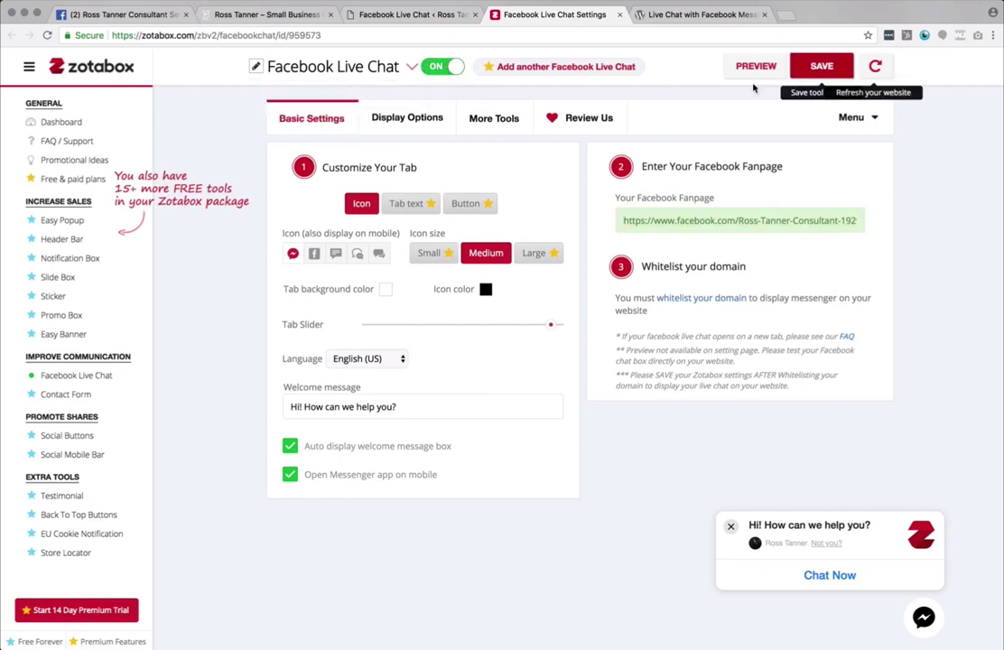
left_click(377, 13)
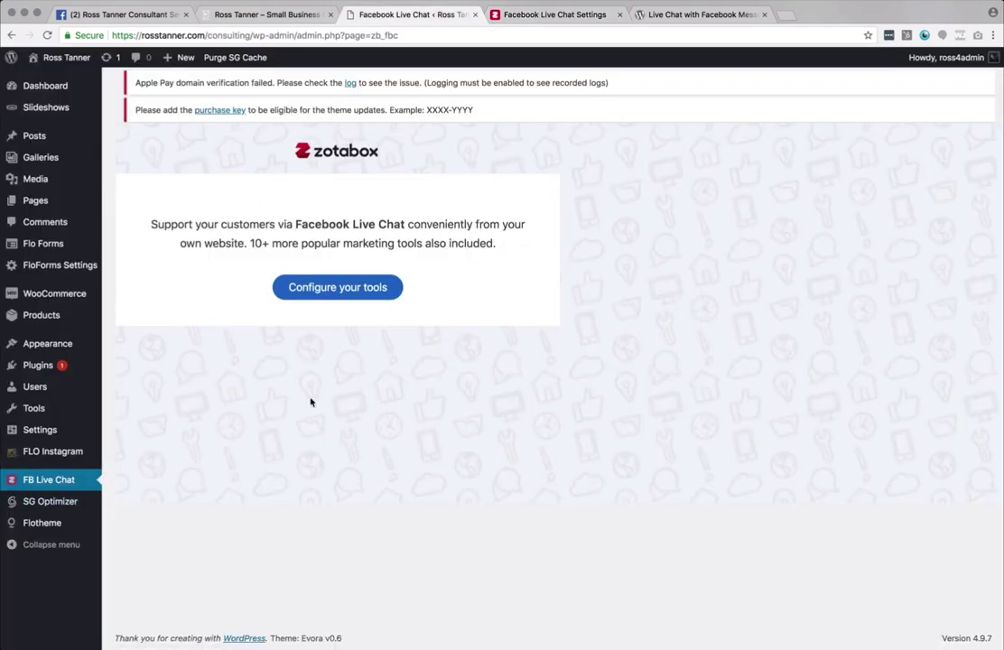
Step: Compare Zotabox settings with the live consulting page until the 'Hi! How can we help you?' bubble appears
left_click(560, 15)
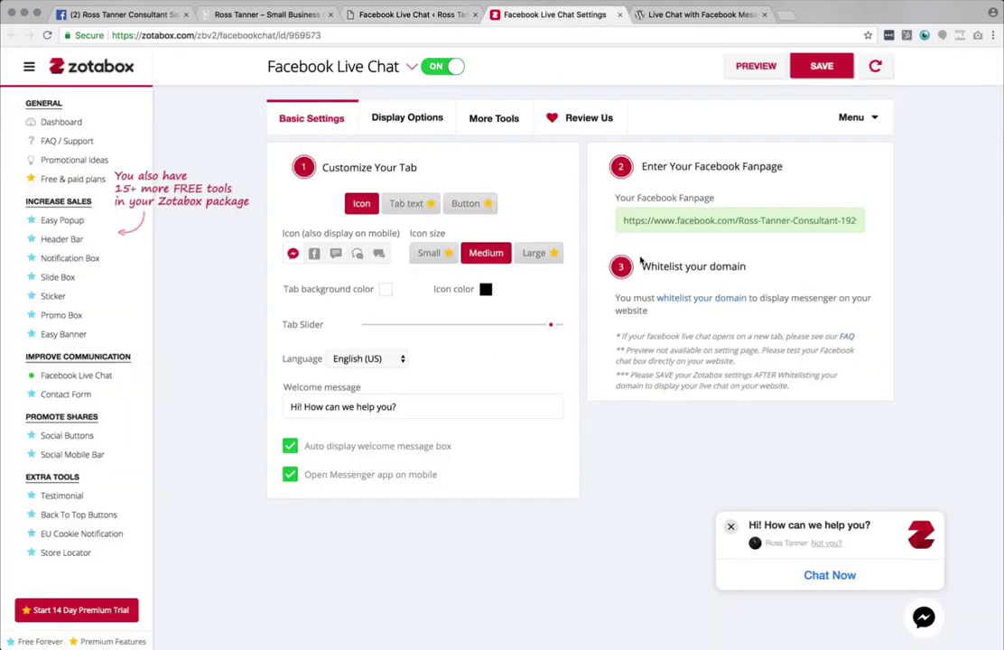
left_click(255, 14)
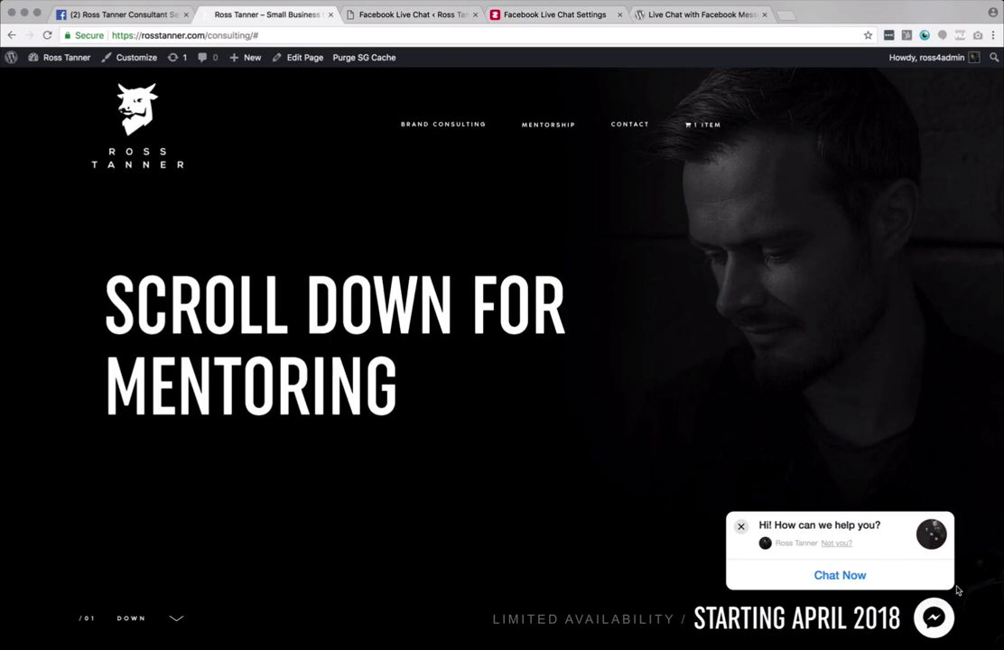
left_click(553, 16)
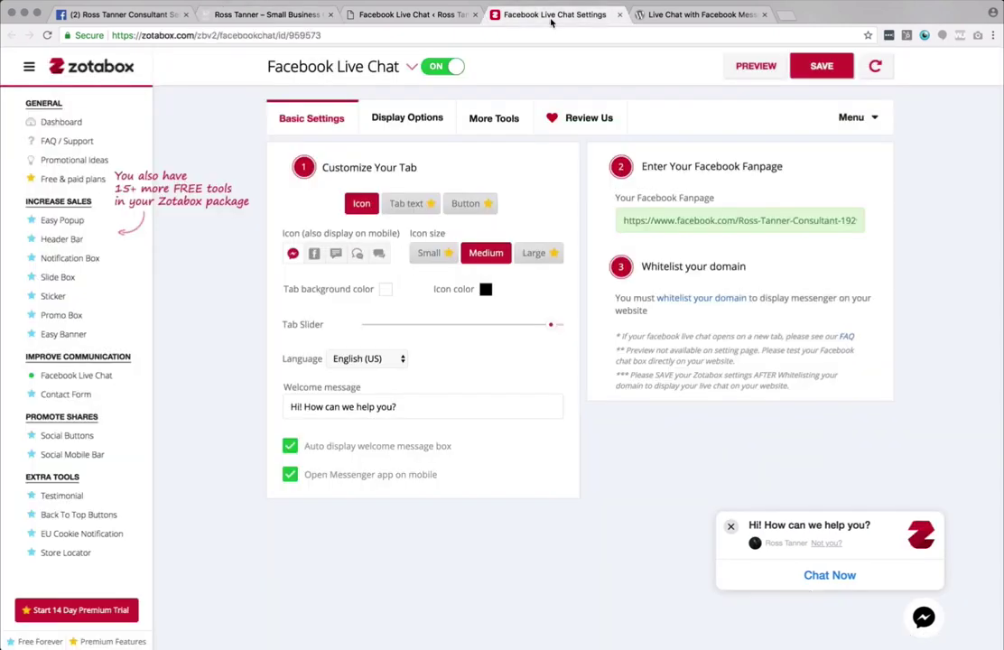
left_click(255, 17)
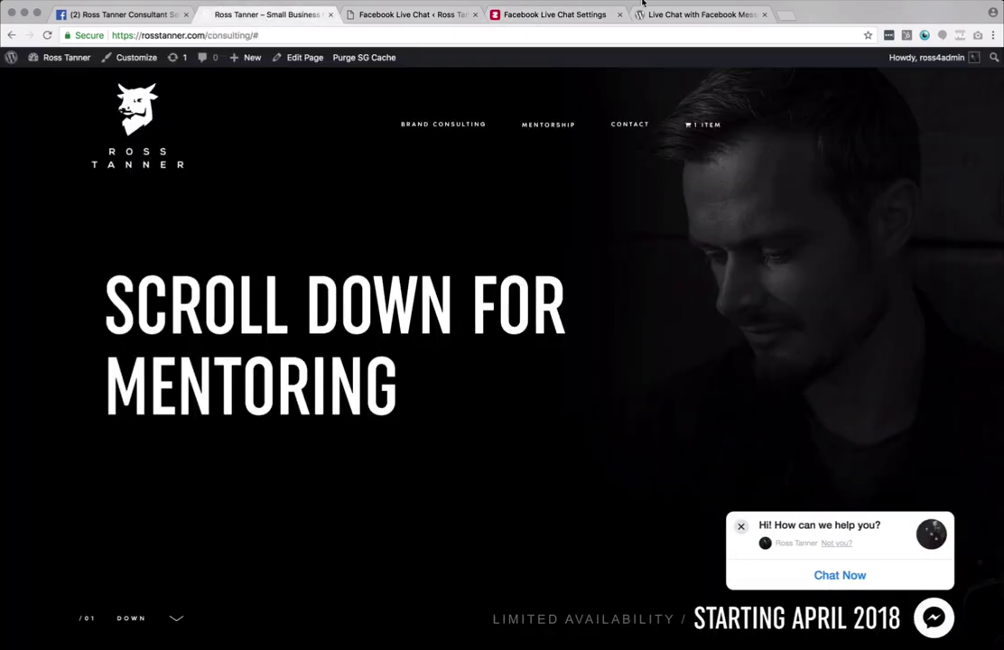
mouse_move(604, 269)
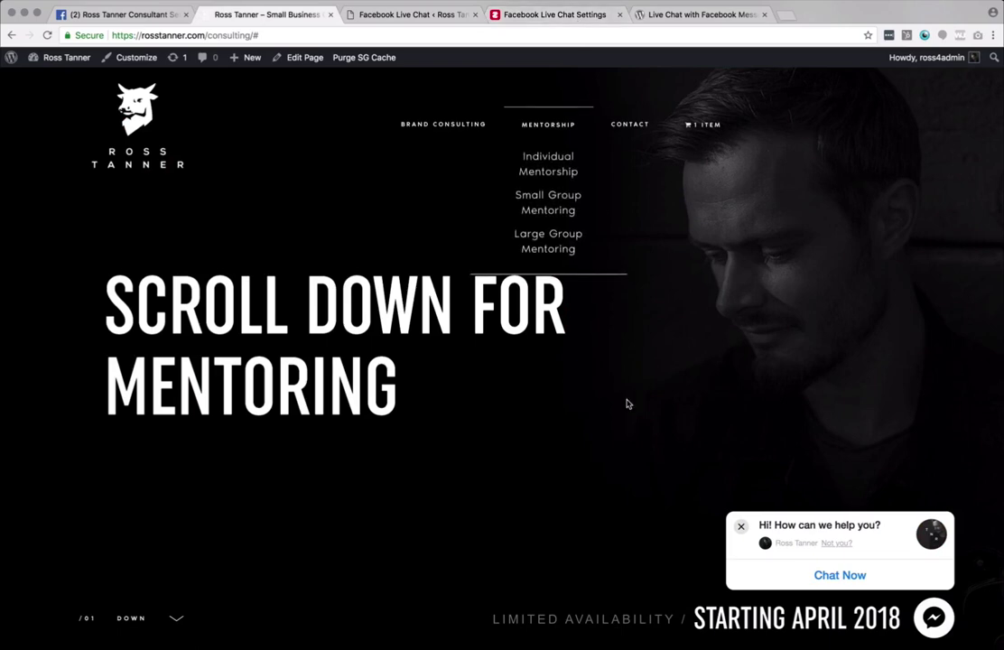